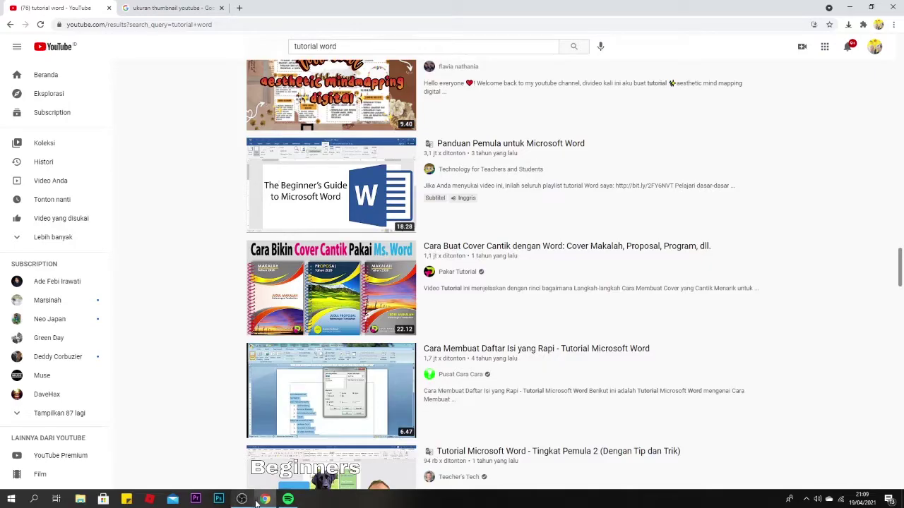
click(264, 499)
click(264, 499)
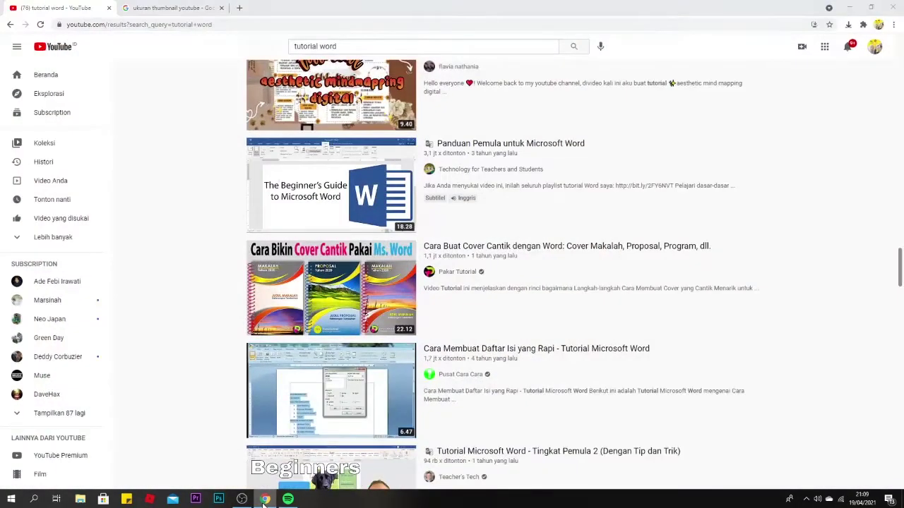
click(264, 500)
right_click(287, 253)
click(294, 298)
- Switch to Photoshop and create a new 1920 x 1080 pixel document at 72 pixels/inch with a white background
click(218, 499)
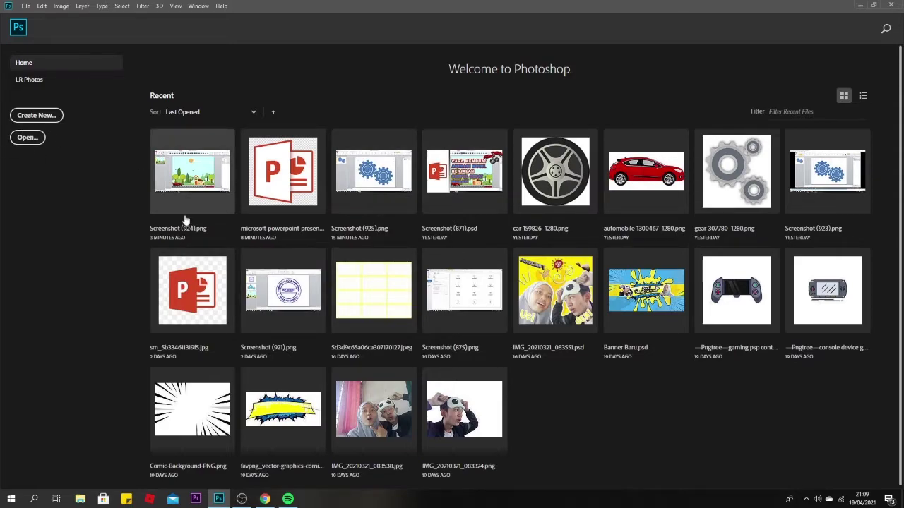
click(32, 119)
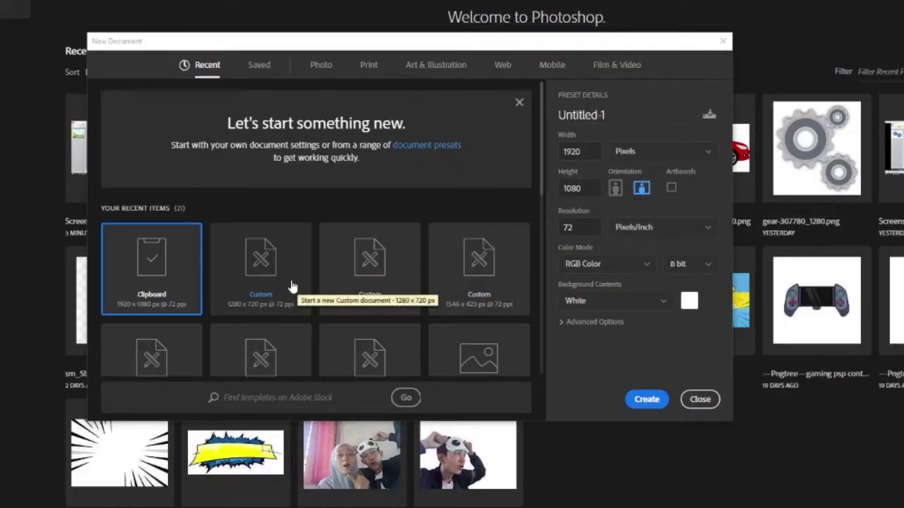
drag(590, 151, 560, 151)
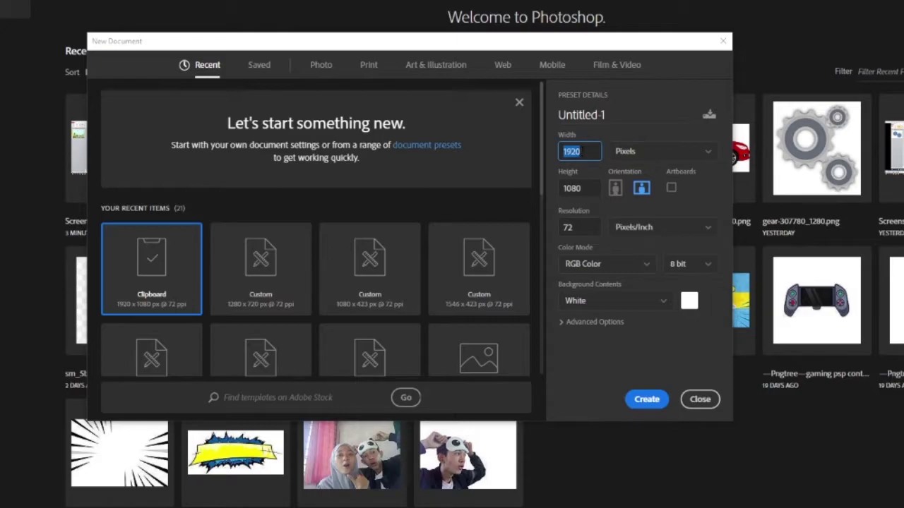
drag(590, 190, 561, 190)
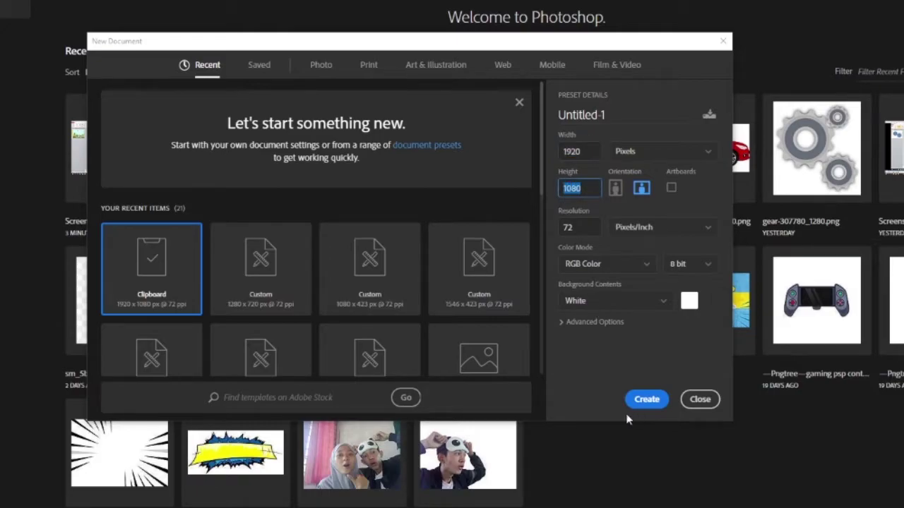
click(628, 133)
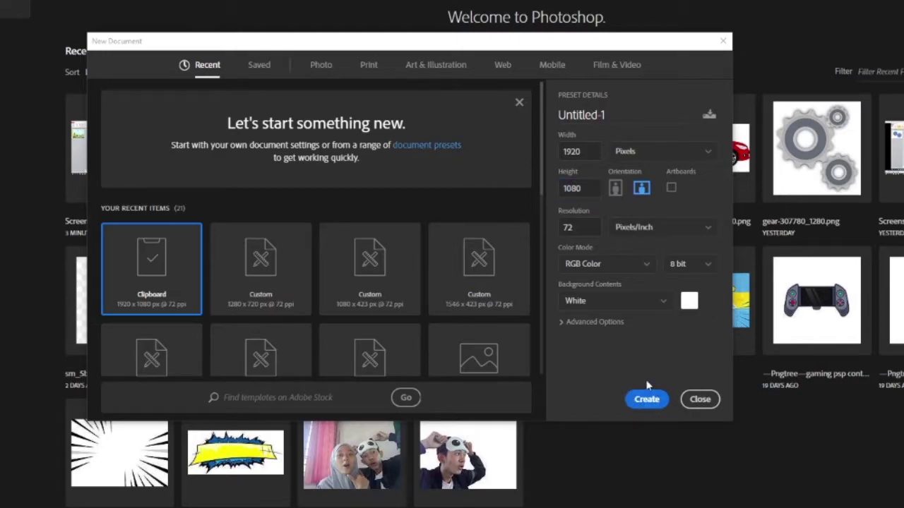
click(640, 399)
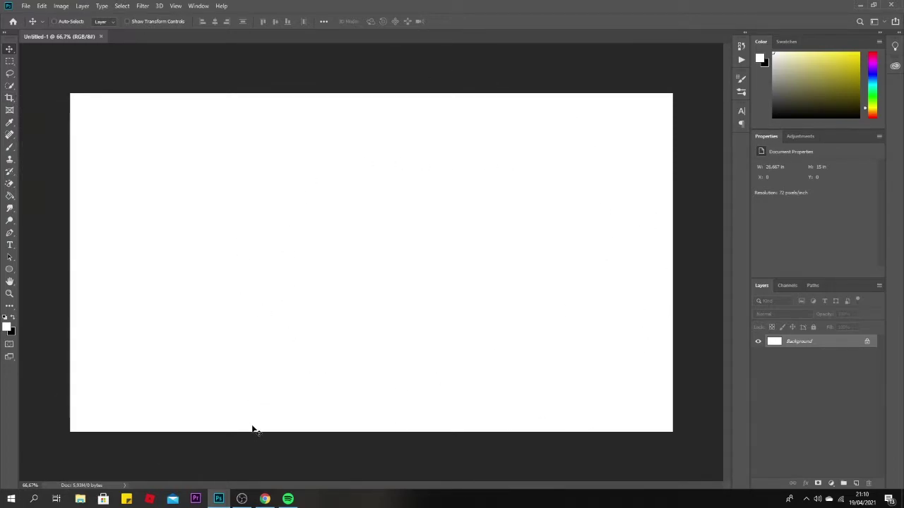
- Switch to Chrome and look through the thumbnails in the YouTube results for "tutorial word" as design references
click(263, 500)
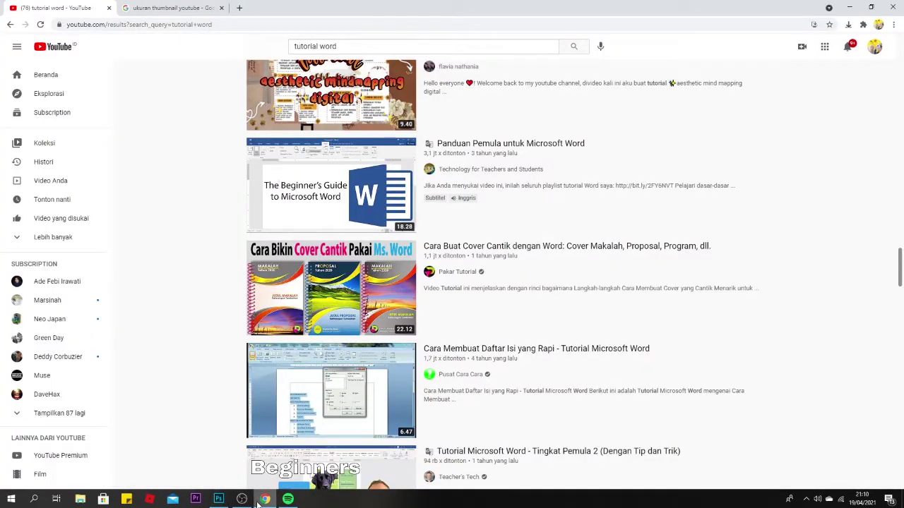
drag(901, 286, 902, 427)
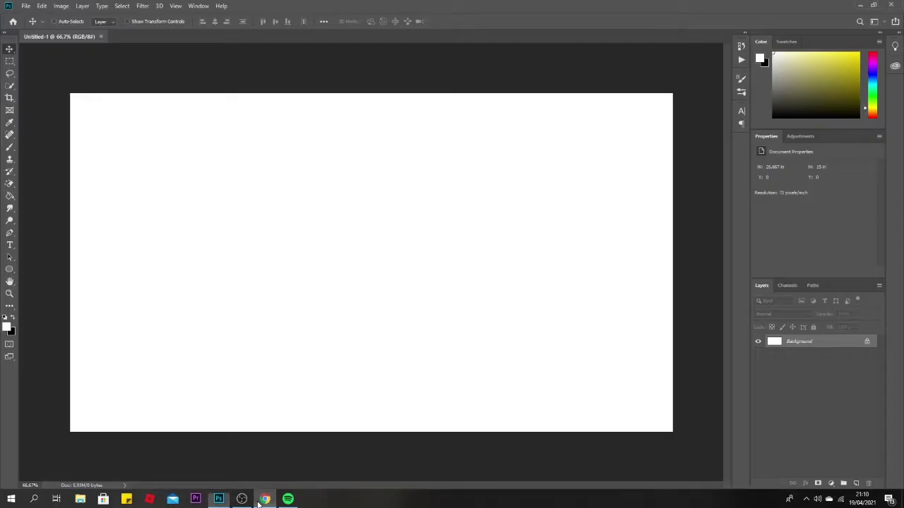
click(264, 499)
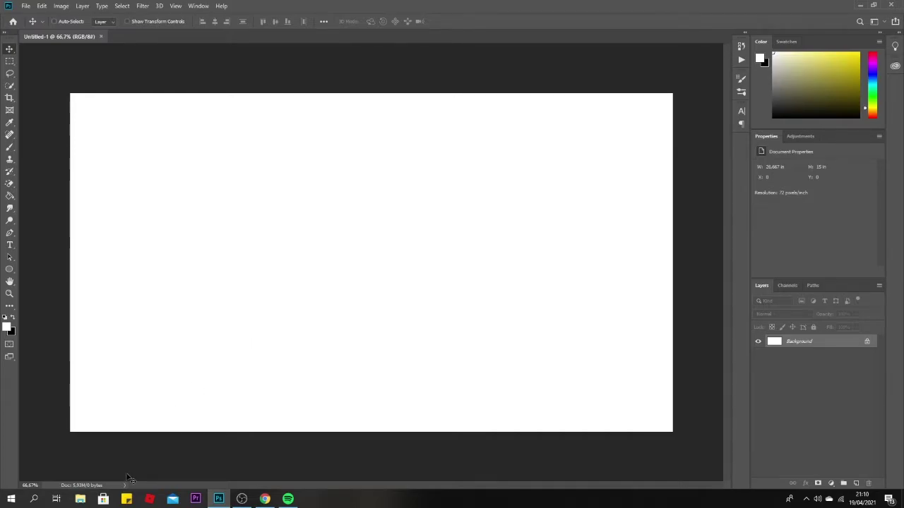
- Open the video "TUTORIAL LAGI - Cara Membuat Animasi Mobil Bergerak di Power Point" from the Captures folder inside Videos
click(80, 499)
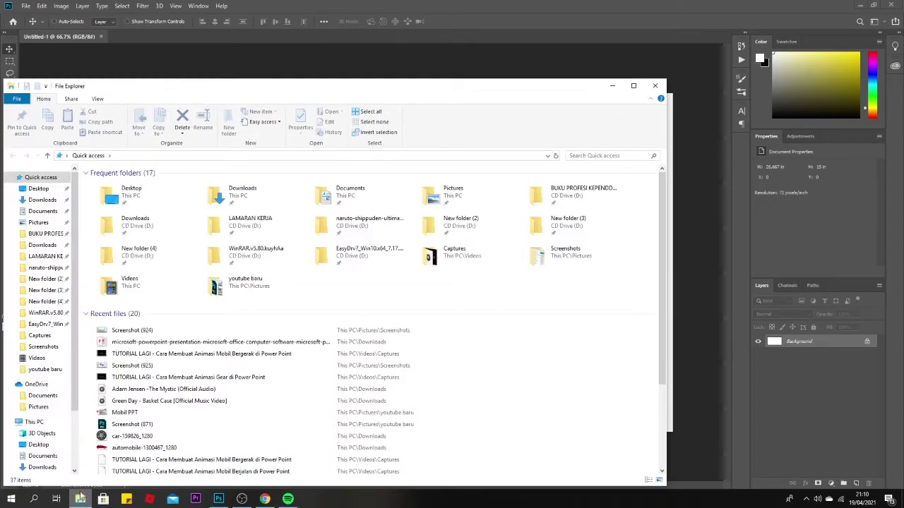
drag(303, 95, 422, 45)
double_click(421, 45)
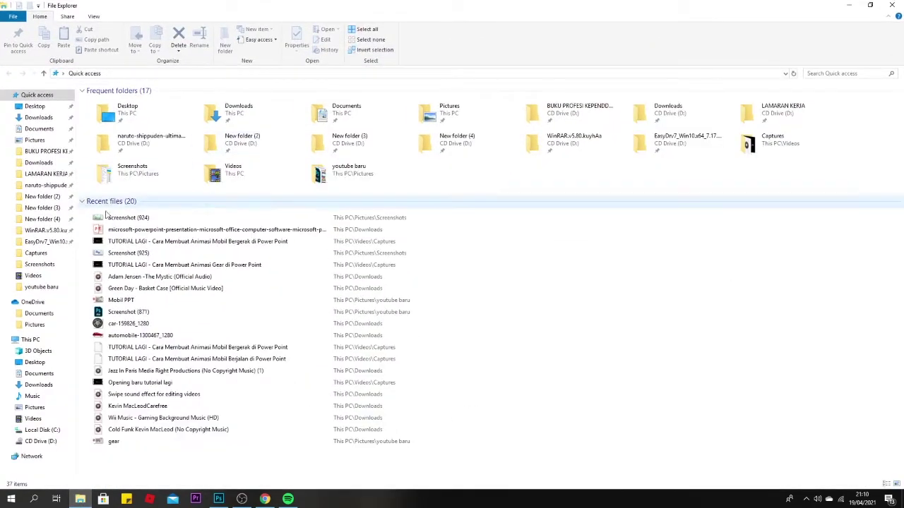
click(36, 276)
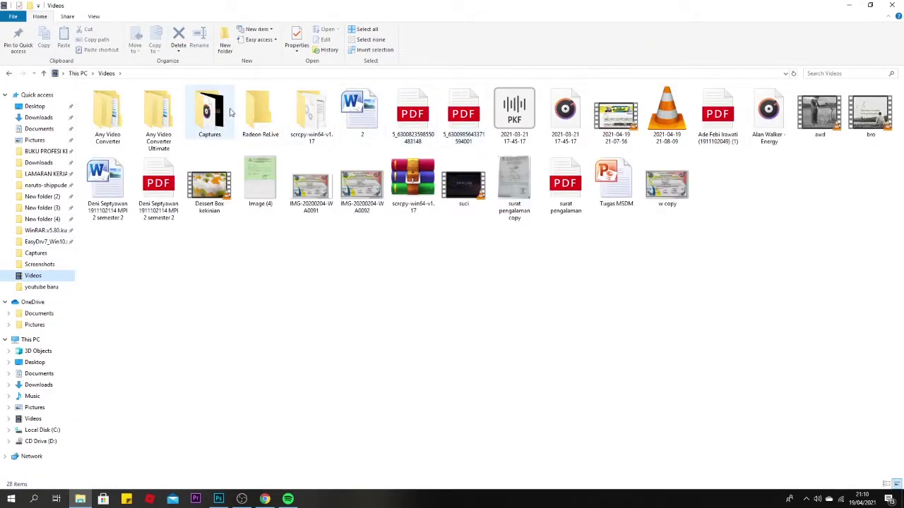
double_click(229, 113)
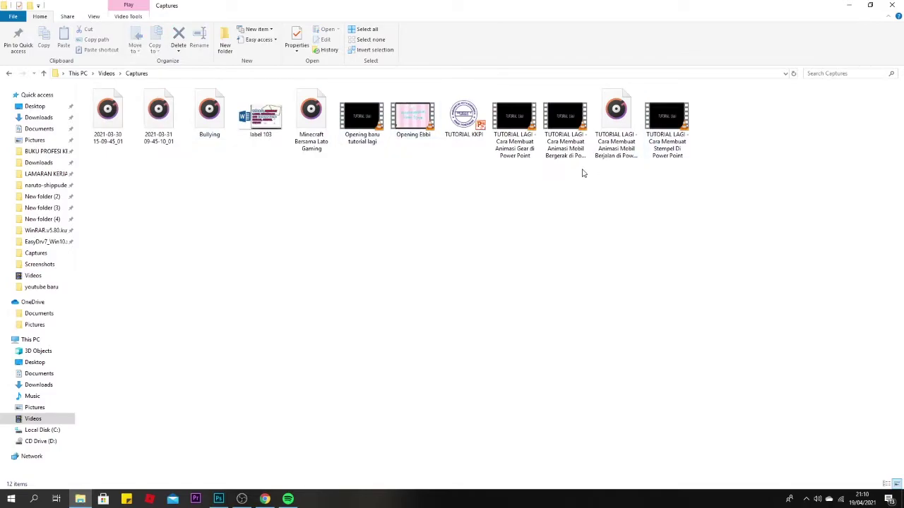
double_click(565, 120)
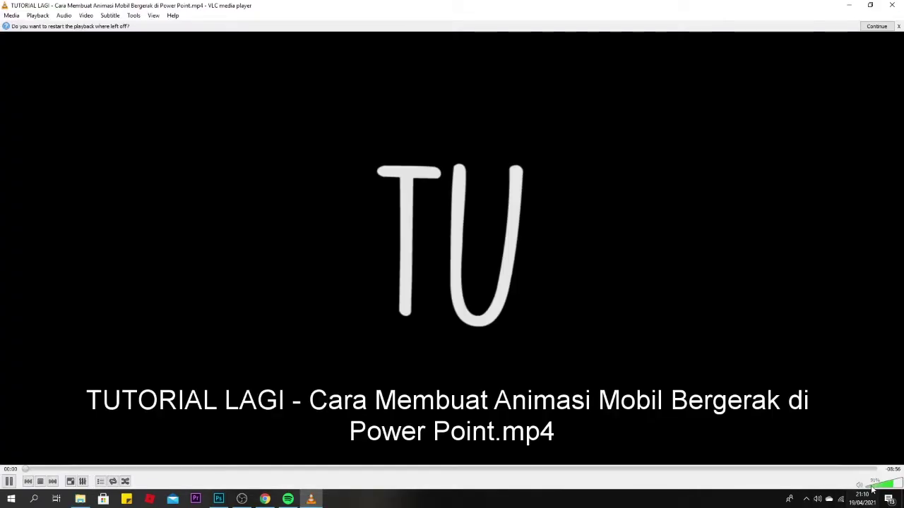
- Capture a full-screen screenshot of the video at 06:34 with the volume lowered, and close the player
click(872, 488)
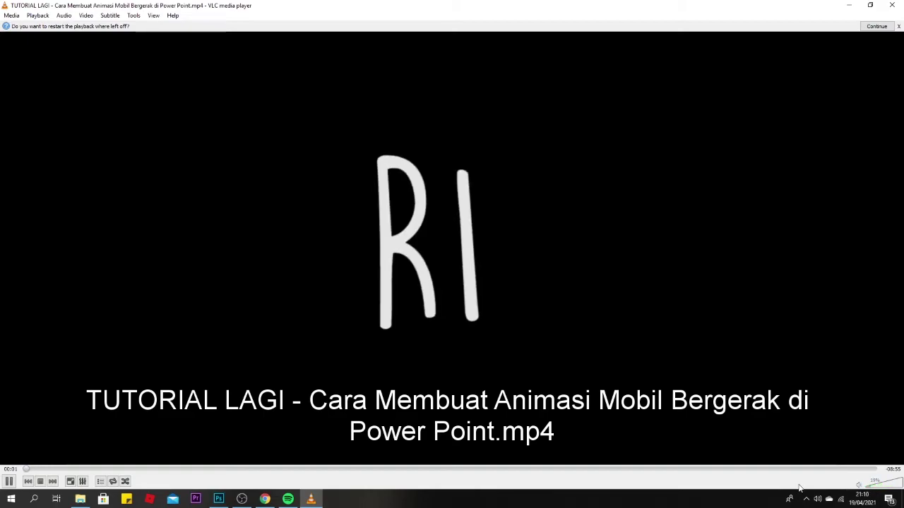
click(647, 468)
double_click(734, 359)
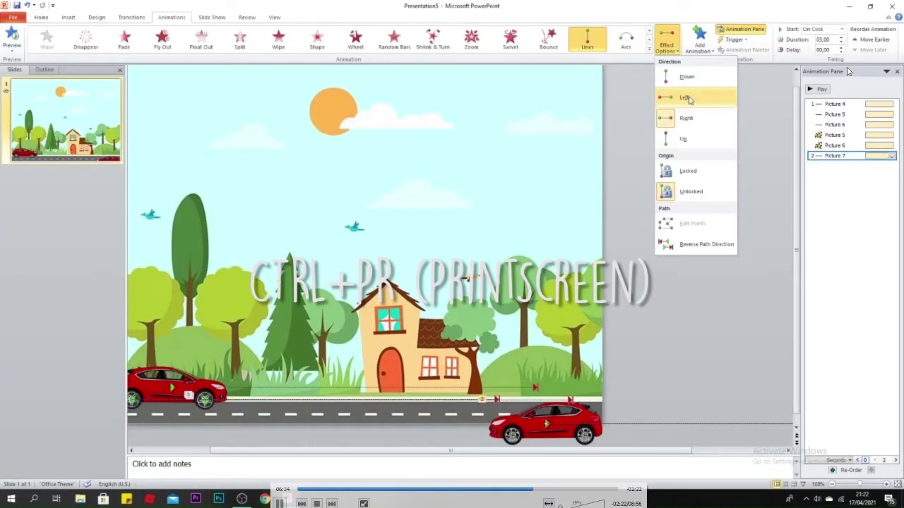
double_click(849, 72)
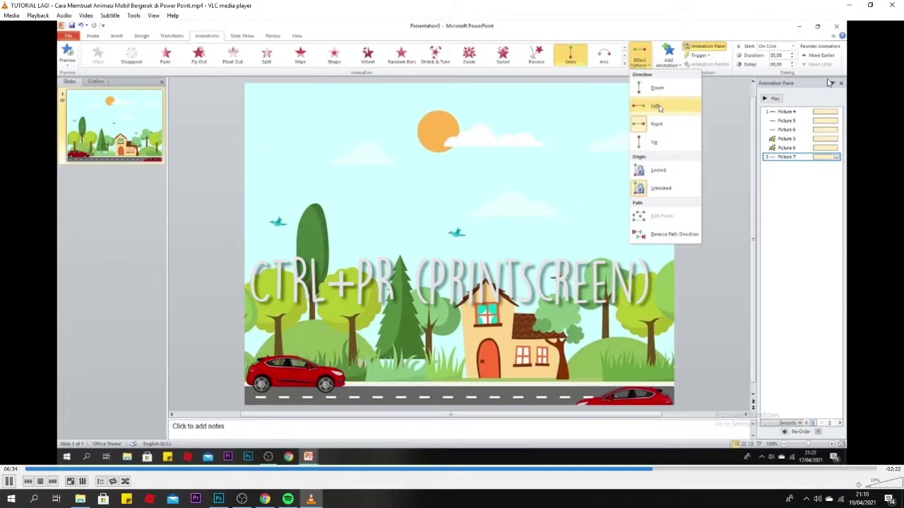
click(893, 5)
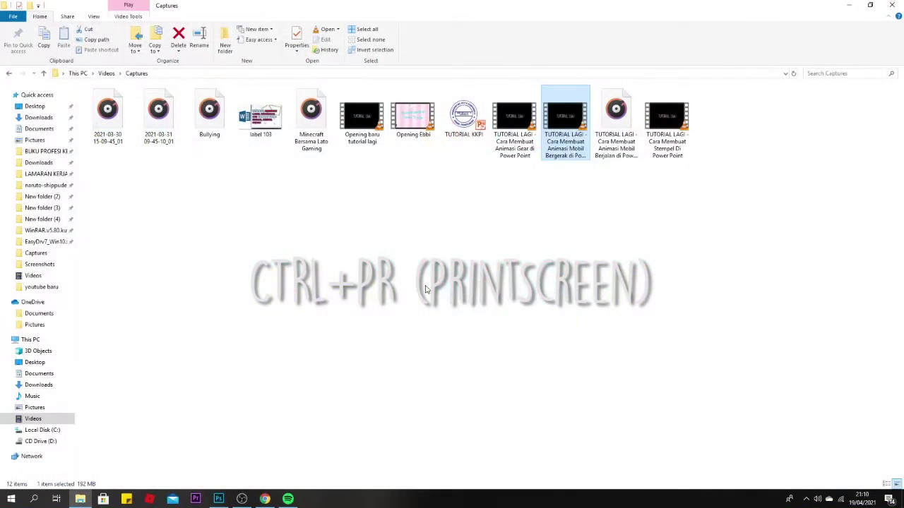
- Switch to Photoshop, open Screenshot (926).png from the Screenshots folder, and place it in the Untitled-1 document so it covers the canvas
click(219, 499)
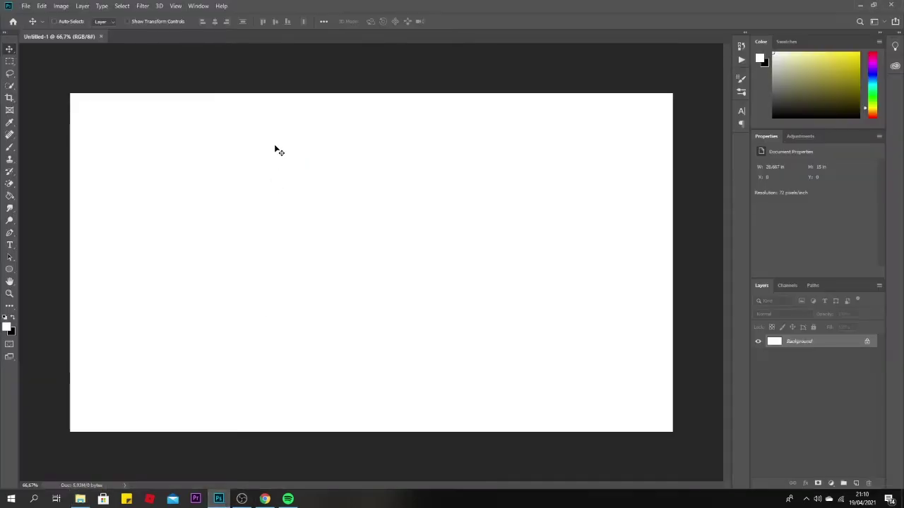
click(25, 7)
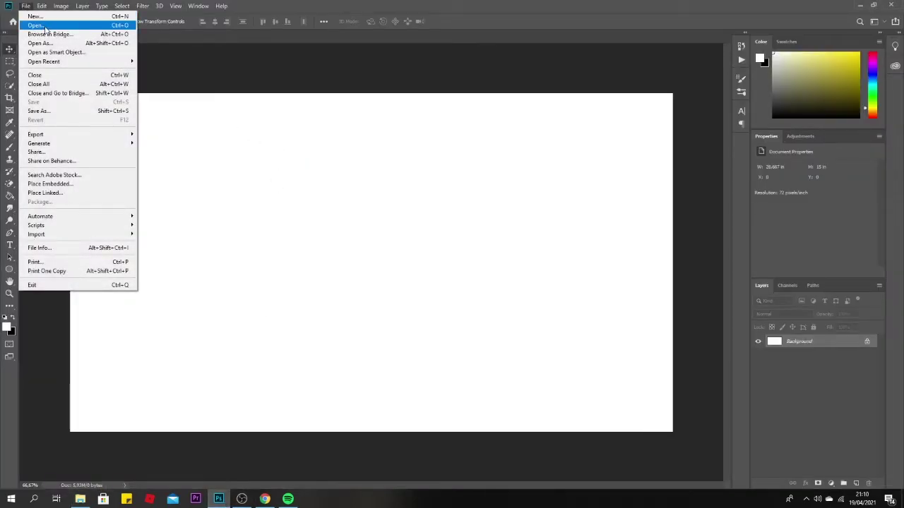
click(44, 27)
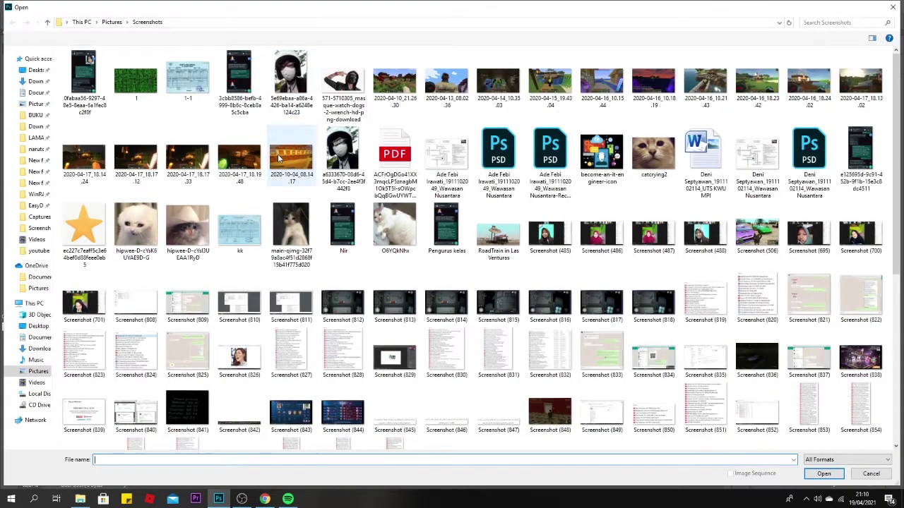
scroll(279, 159, down, 5)
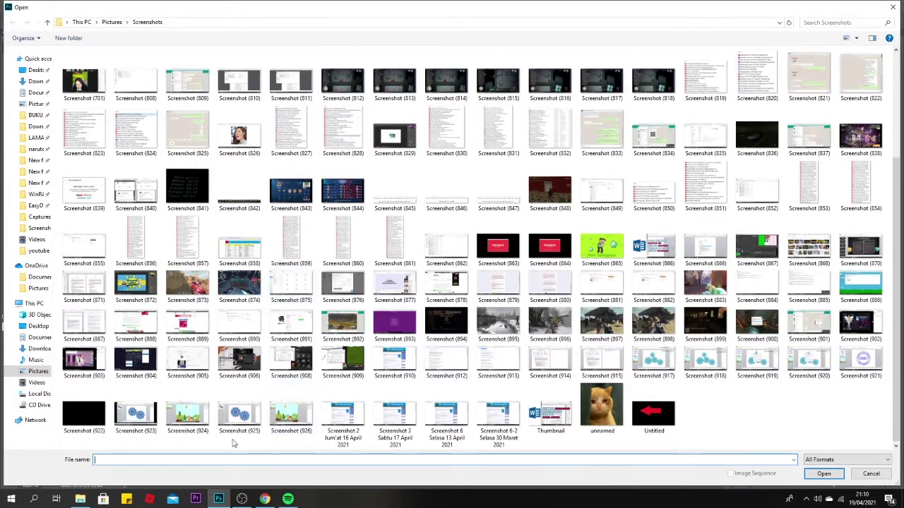
double_click(289, 413)
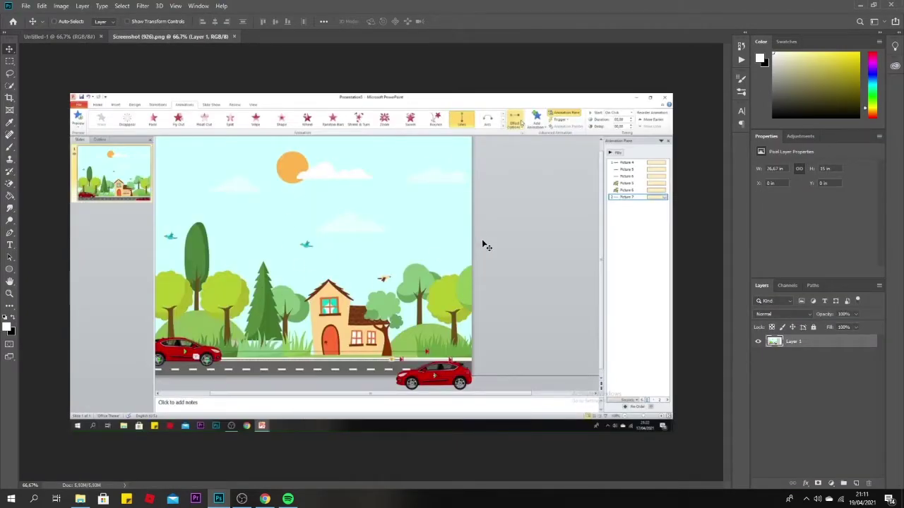
drag(514, 282, 381, 267)
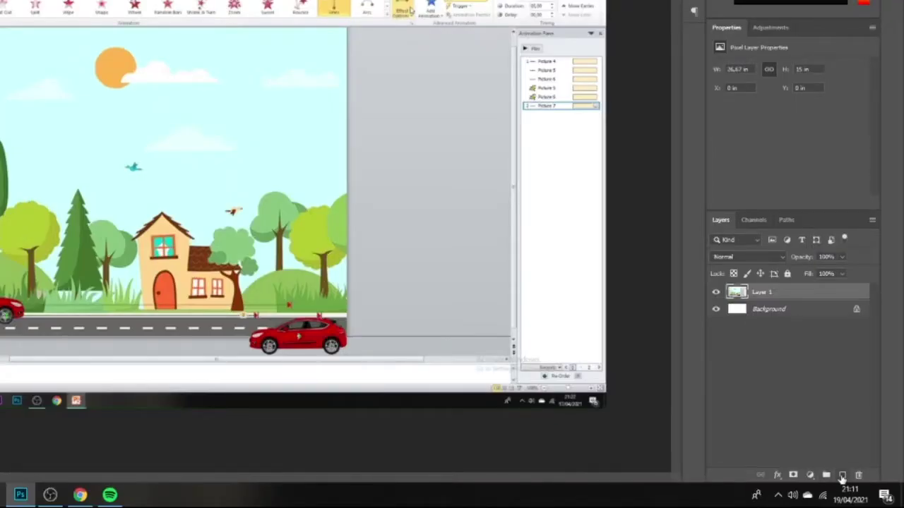
- Add a new layer above the screenshot and make a full-height rectangular selection about 7.3 in wide from the canvas's left edge
click(843, 475)
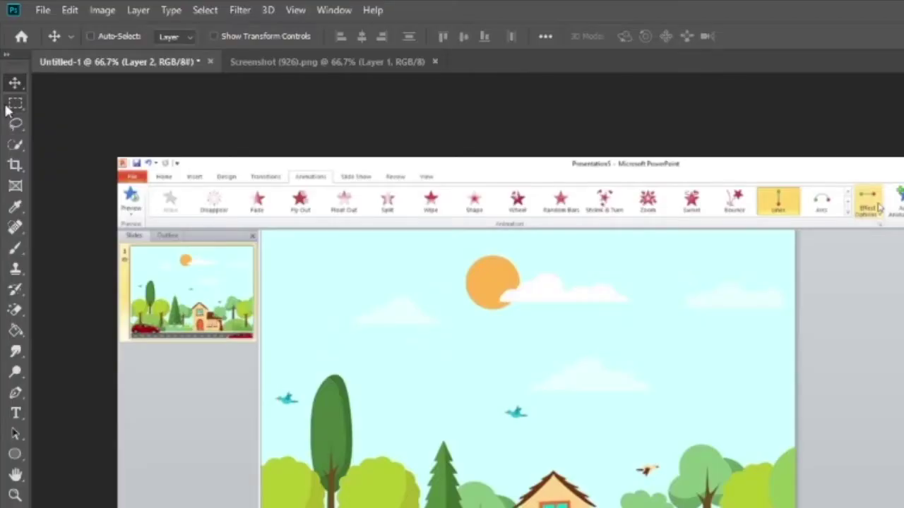
click(12, 108)
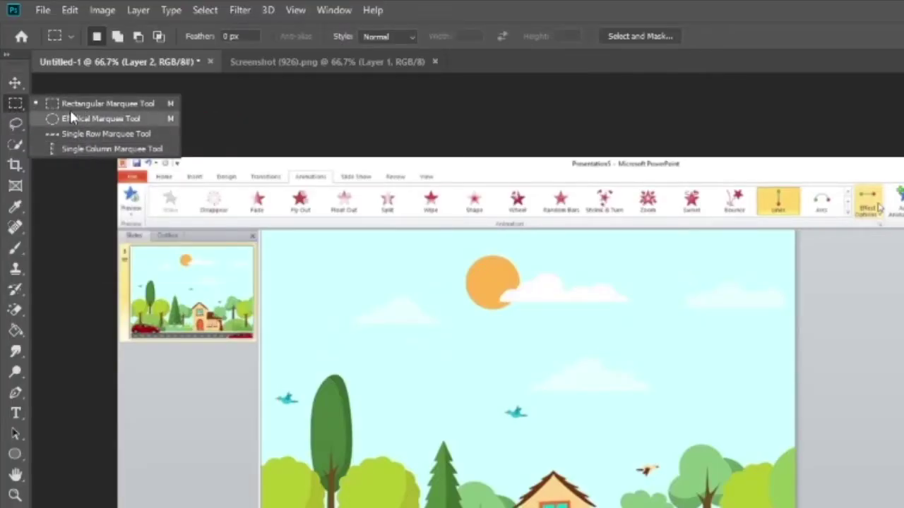
click(20, 105)
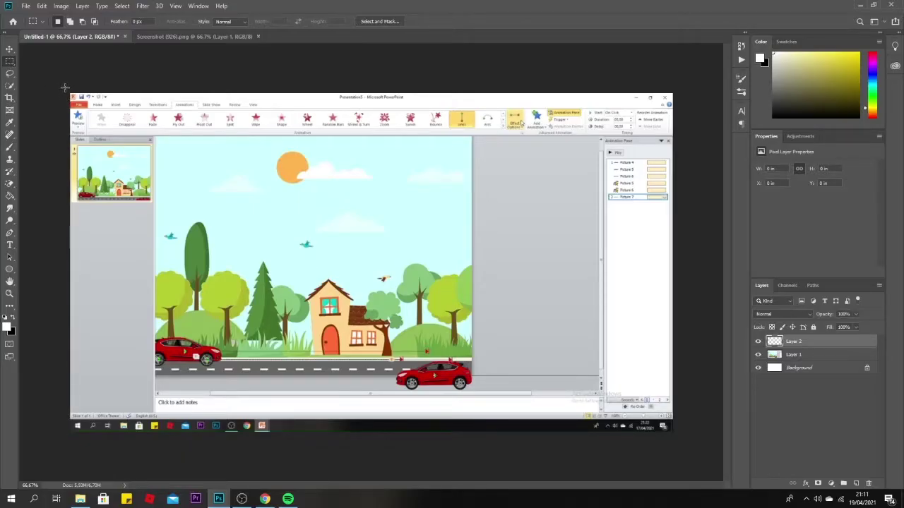
drag(70, 94, 235, 484)
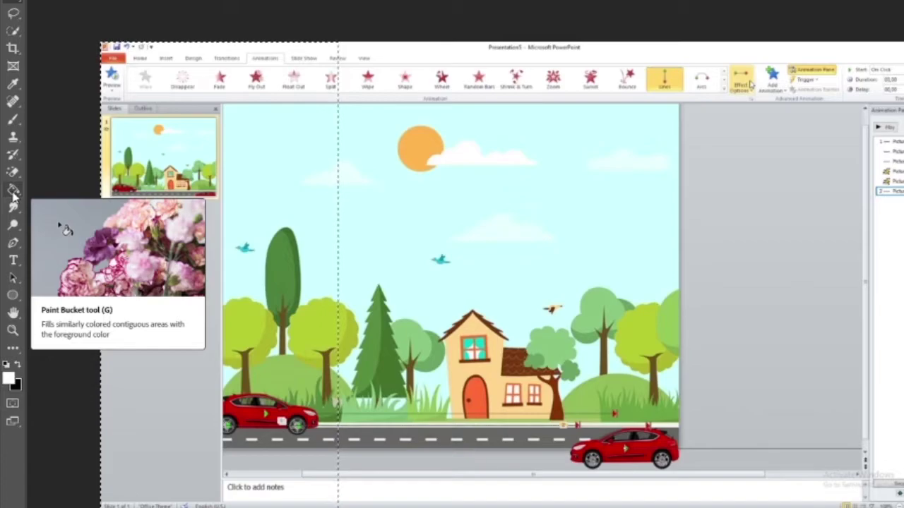
- Fill the selected left strip with white (ffffff) using the Paint Bucket and clear the selection
click(14, 192)
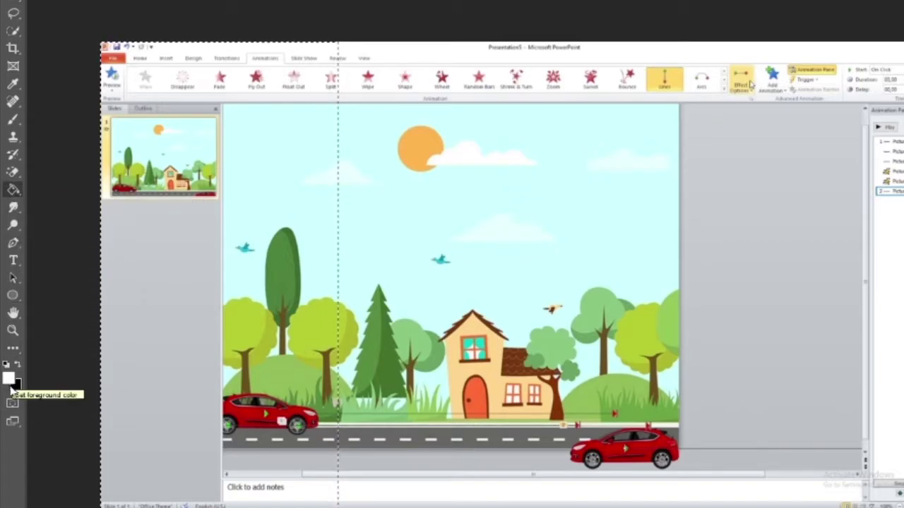
click(10, 384)
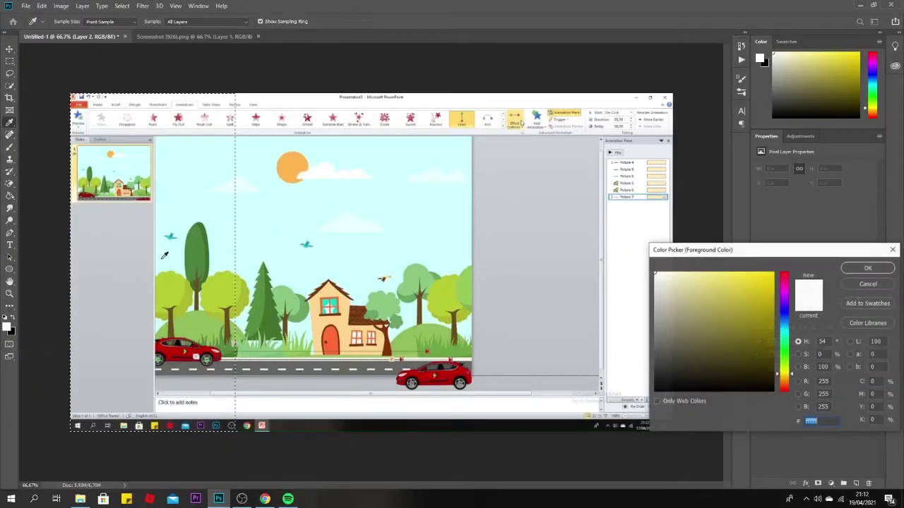
click(863, 269)
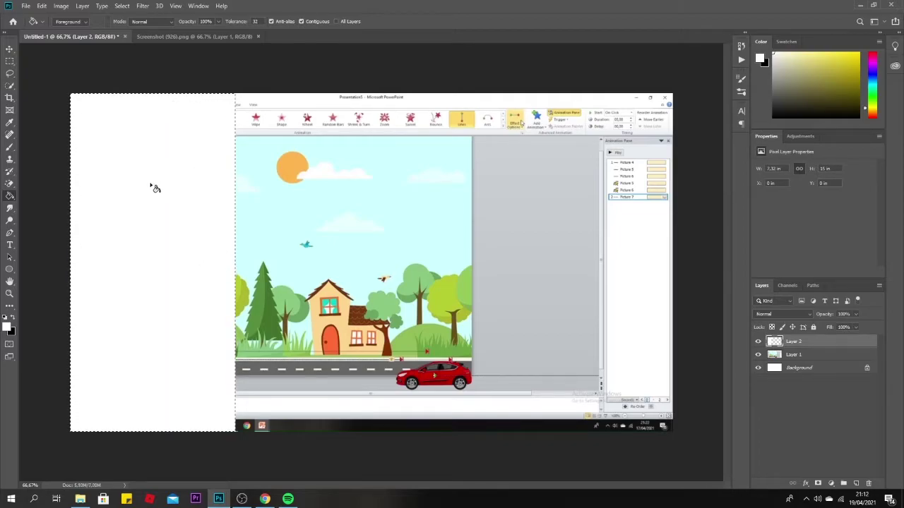
click(10, 62)
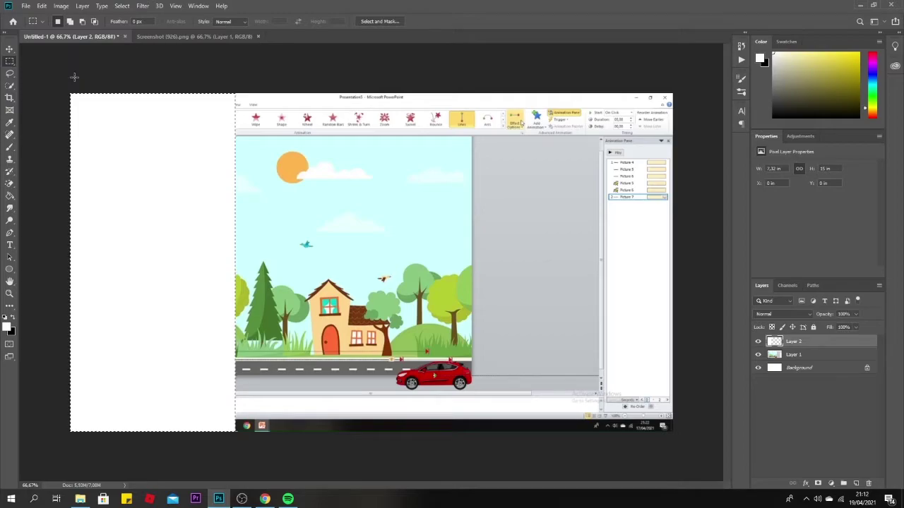
click(10, 48)
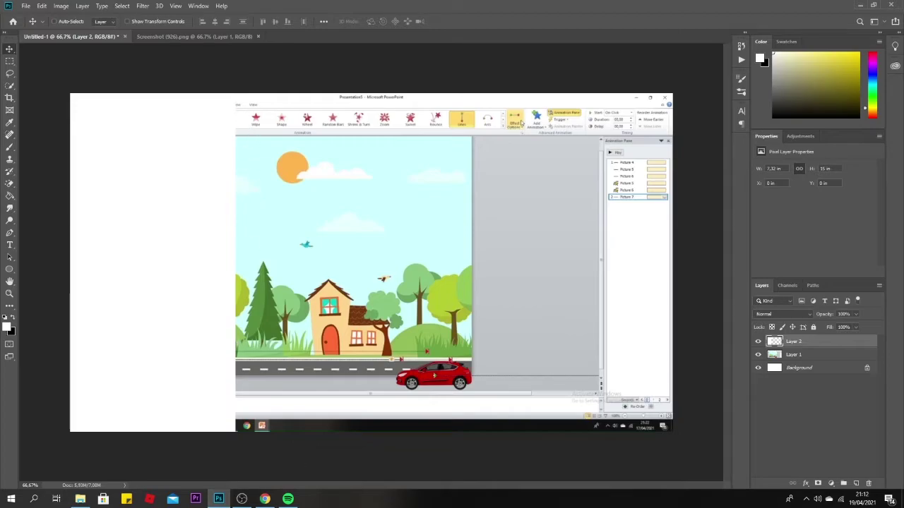
- Switch to YouTube in Chrome, look at the thumbnails in the own channel's video list, and return to Photoshop
click(264, 500)
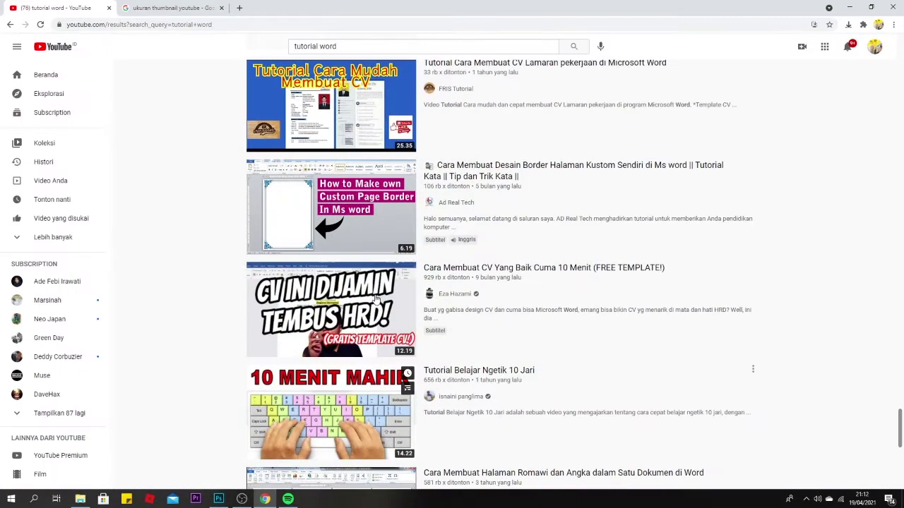
click(879, 52)
click(787, 119)
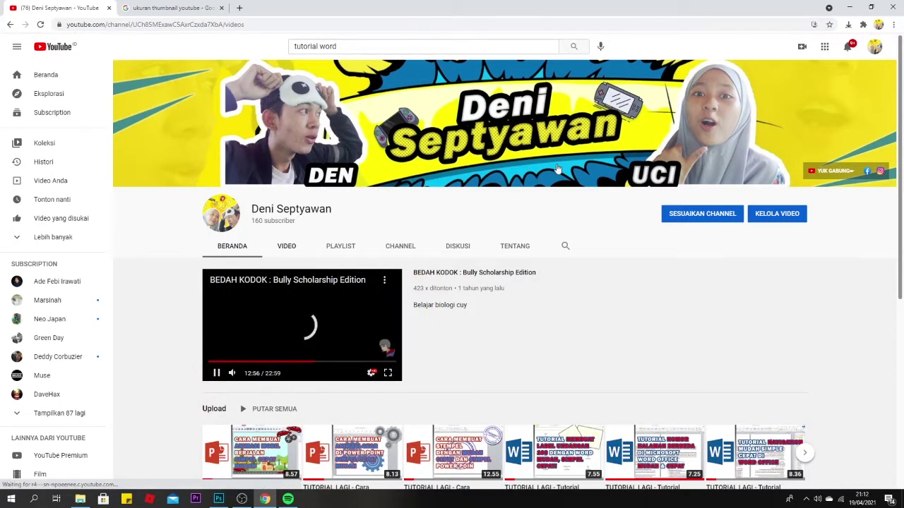
click(286, 246)
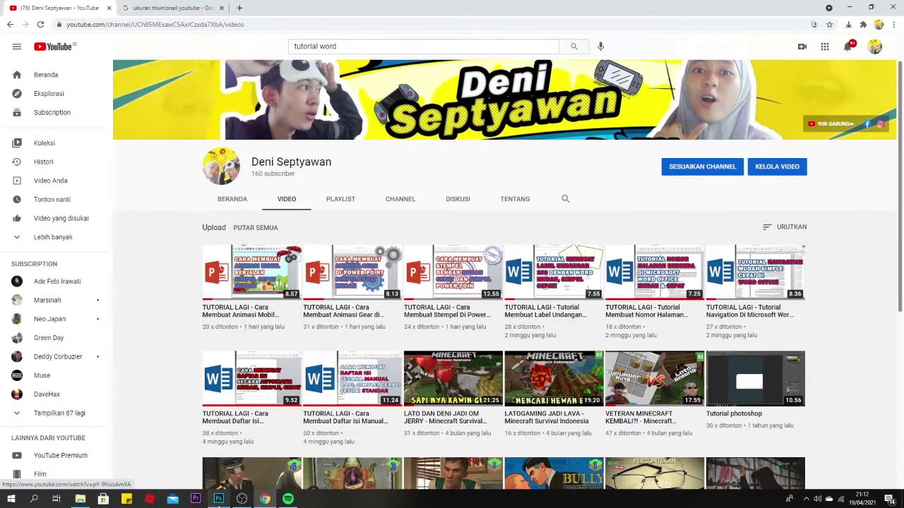
click(219, 499)
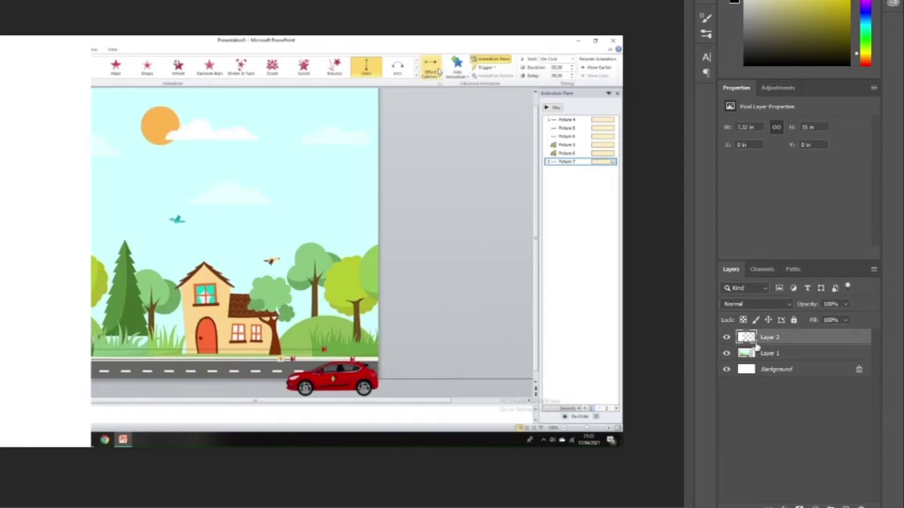
double_click(757, 345)
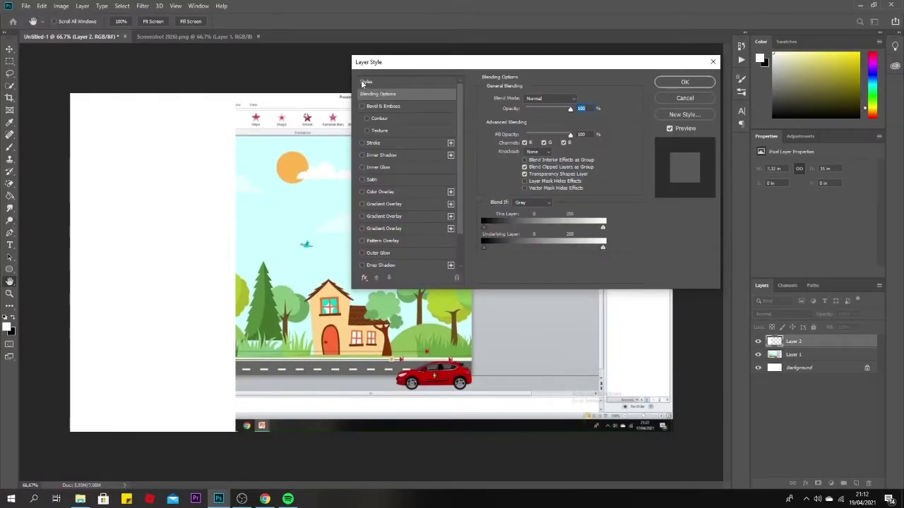
click(362, 143)
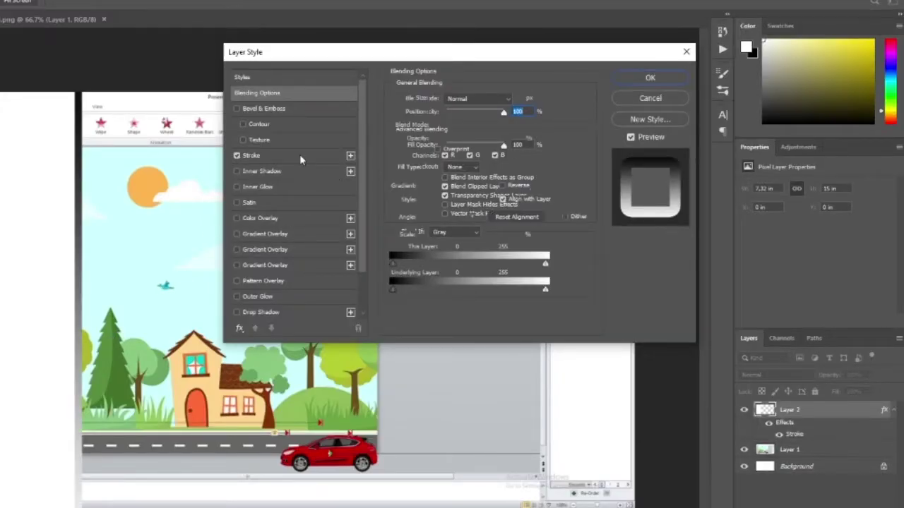
click(491, 186)
click(490, 185)
click(459, 168)
click(437, 175)
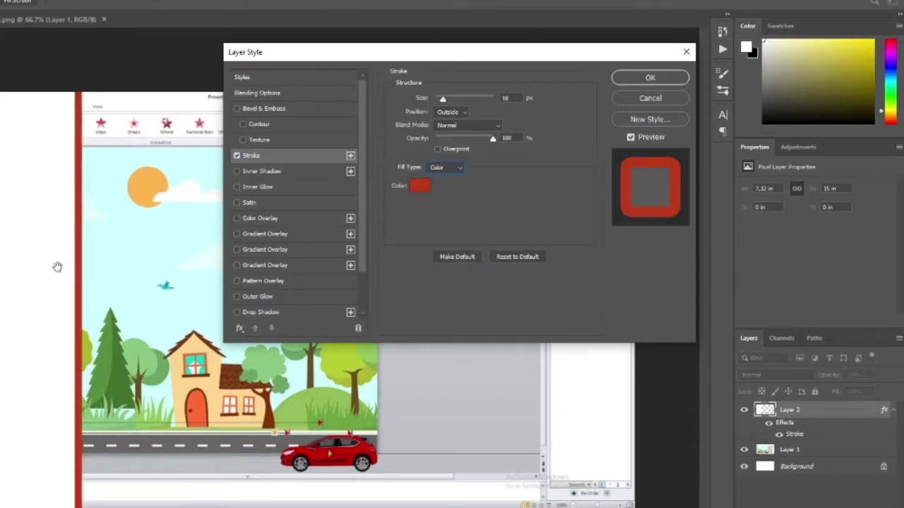
click(459, 169)
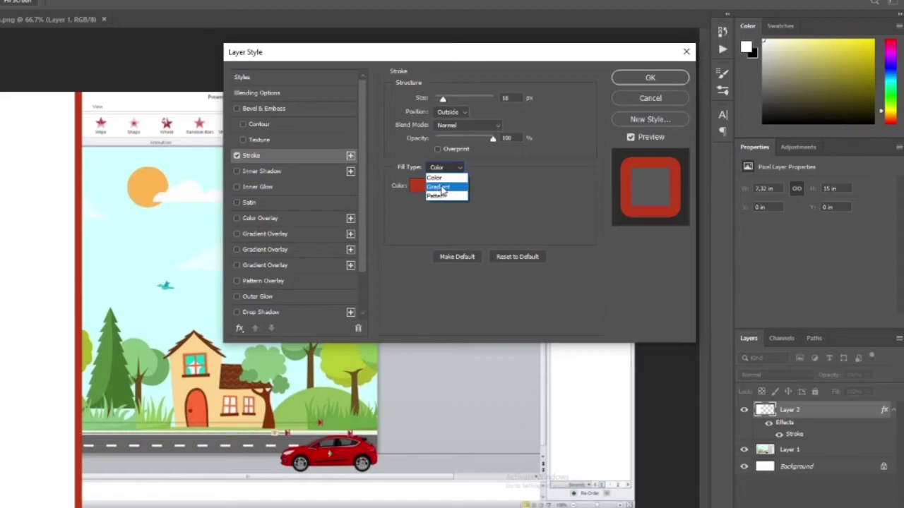
click(445, 190)
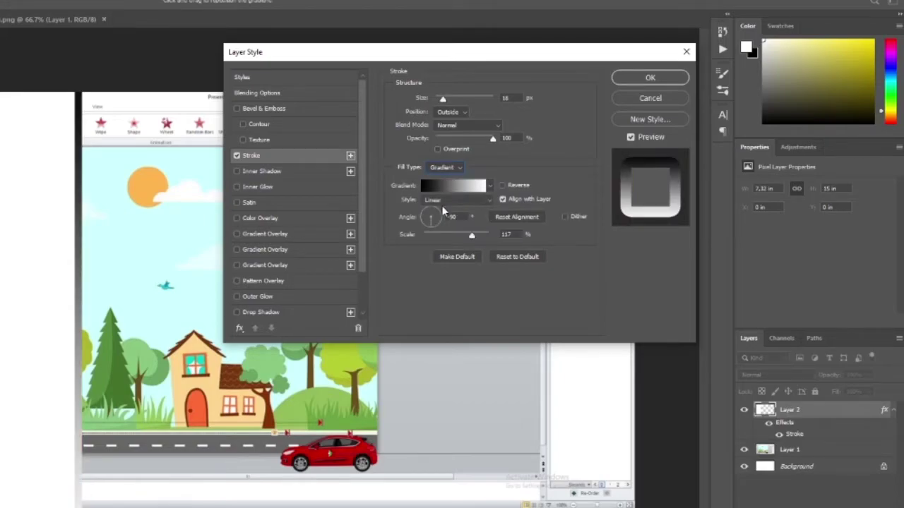
click(491, 186)
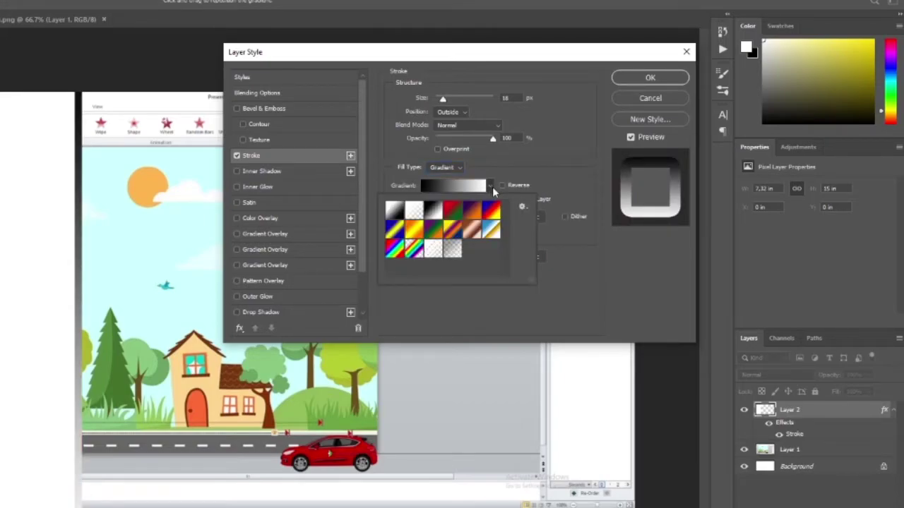
click(491, 186)
click(491, 185)
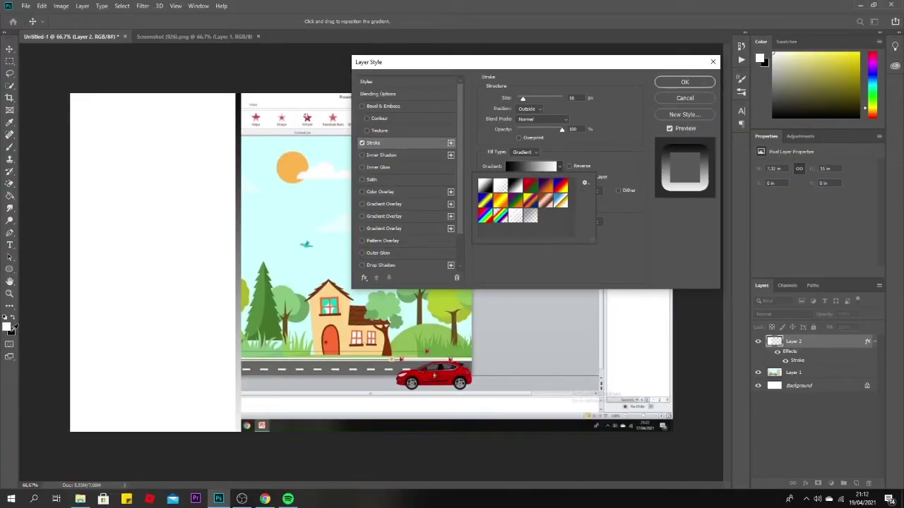
click(561, 168)
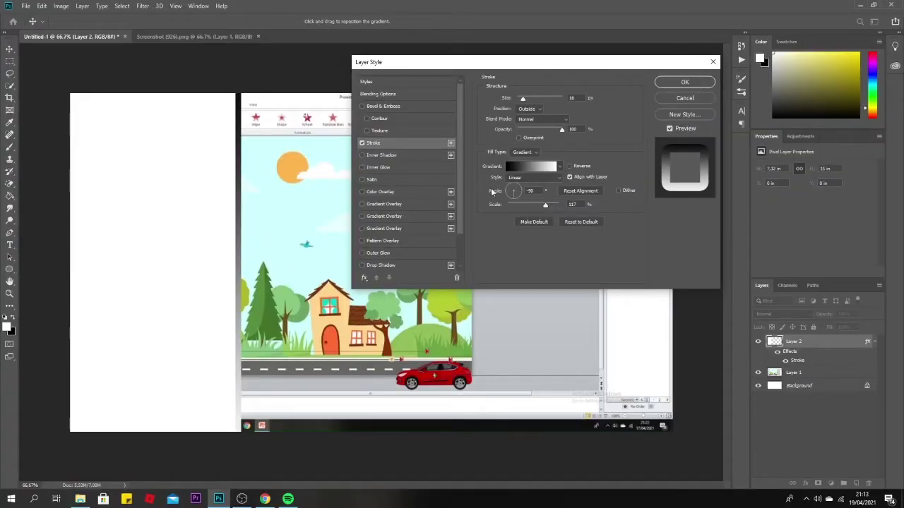
click(535, 153)
click(523, 157)
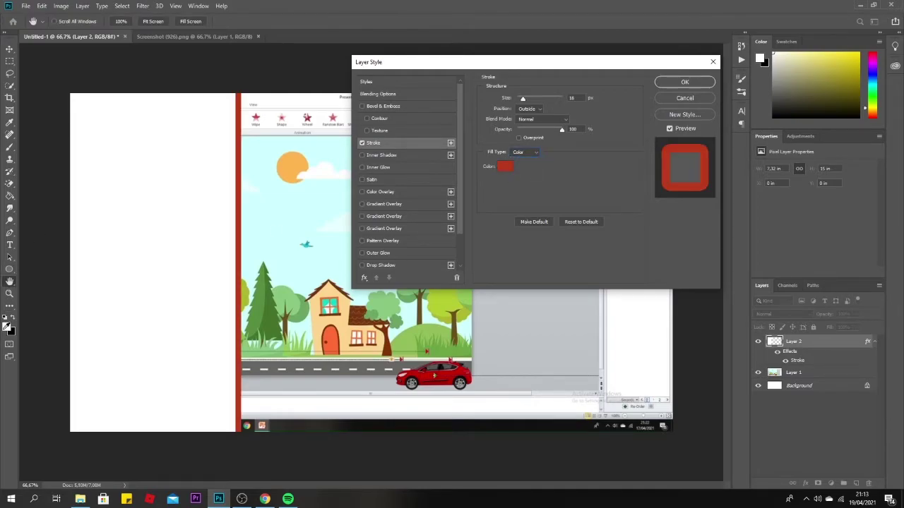
click(684, 99)
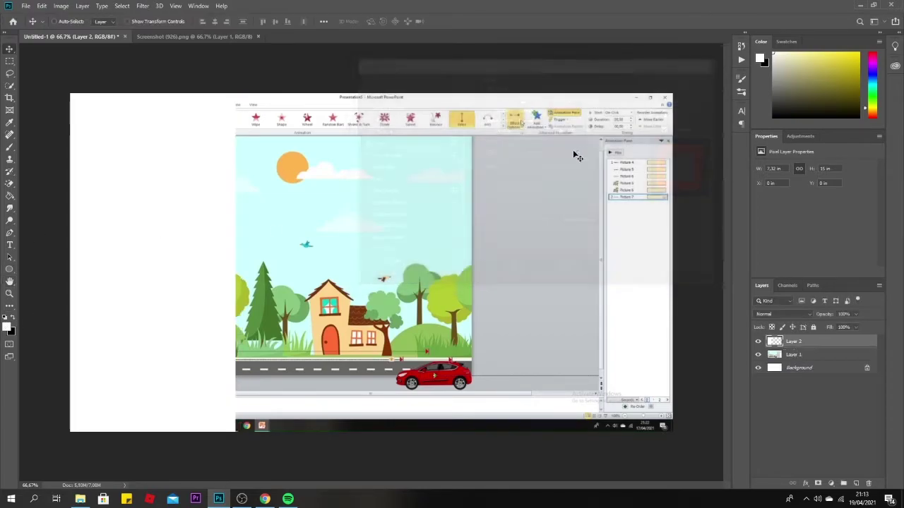
- Set the foreground colour to yellow ffe400 and the background colour to bright red
click(7, 324)
text(ffe400)
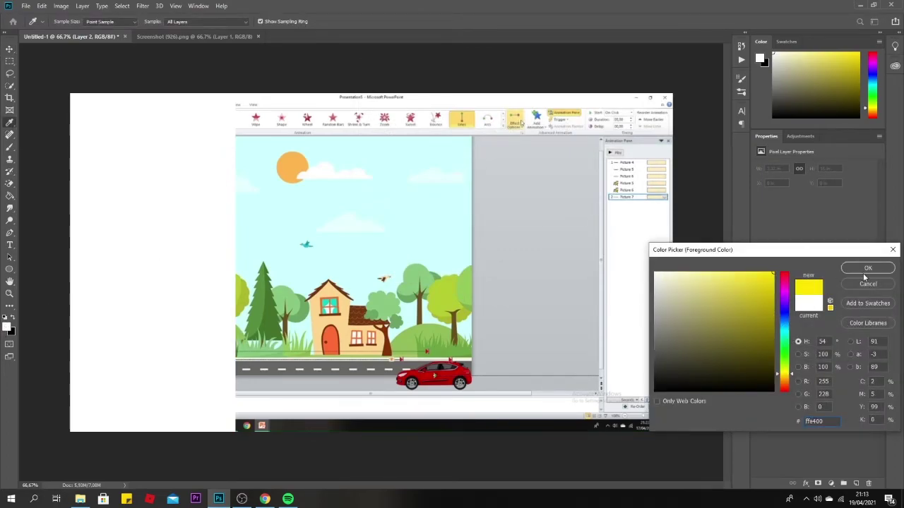
click(866, 269)
click(12, 332)
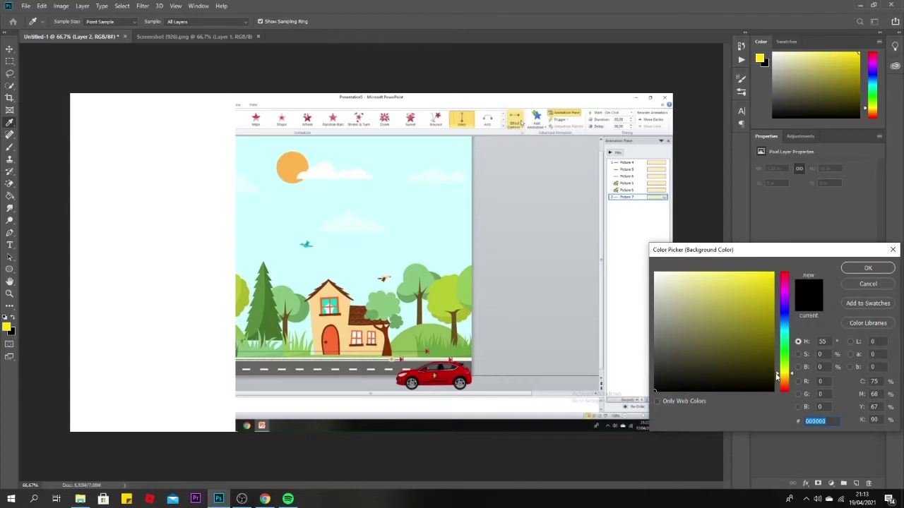
click(783, 388)
click(772, 274)
click(868, 268)
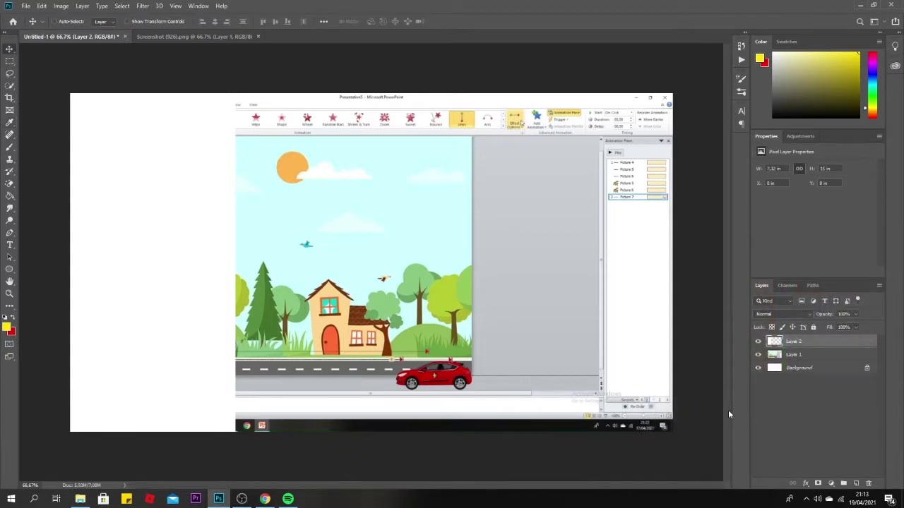
- Add a stroke with the yellow-to-red foreground-to-background gradient to the white strip on Layer 2, and close the Screenshot (926).png document
double_click(777, 341)
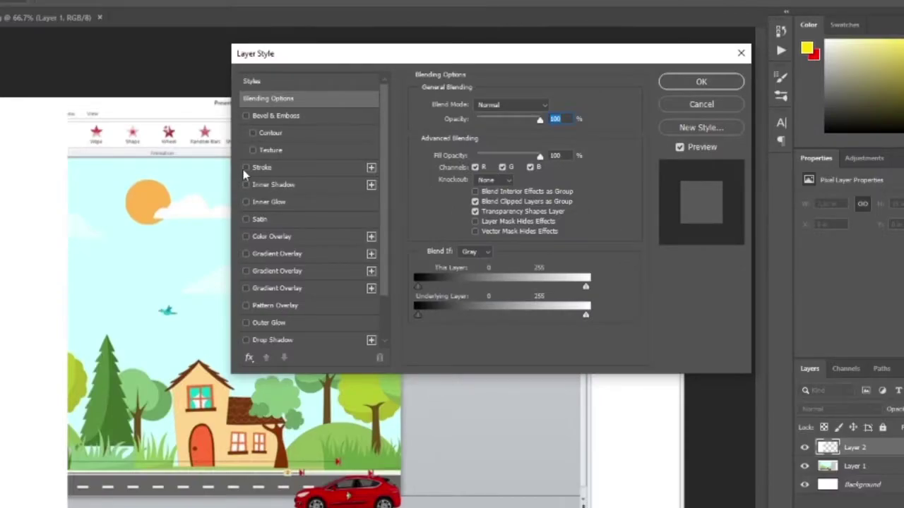
click(246, 167)
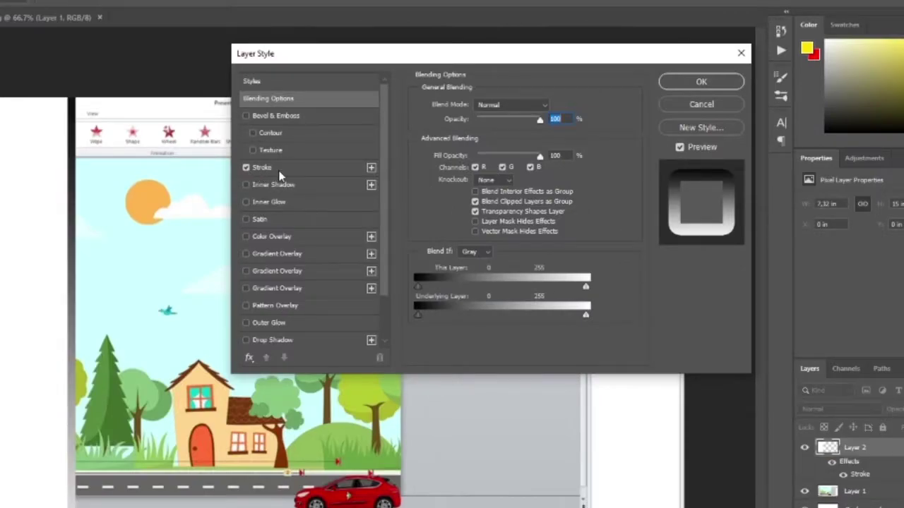
click(262, 167)
click(524, 201)
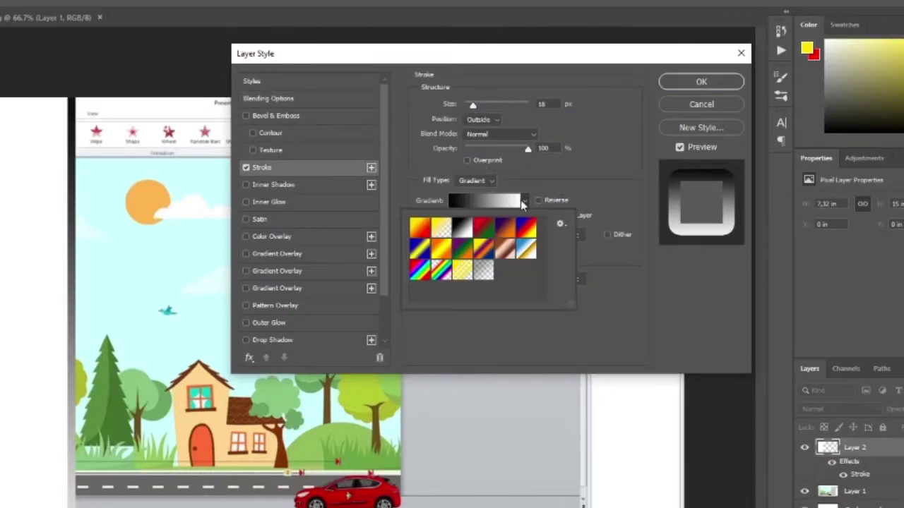
click(421, 235)
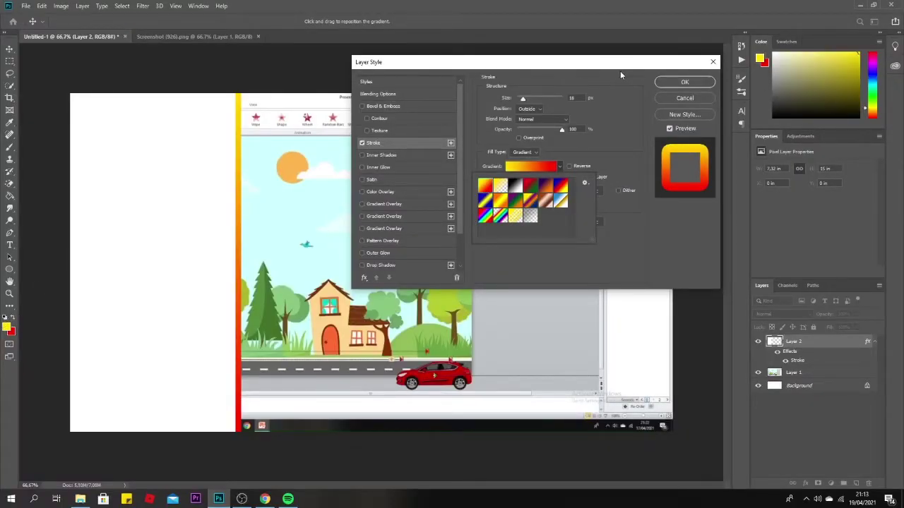
click(683, 84)
click(682, 85)
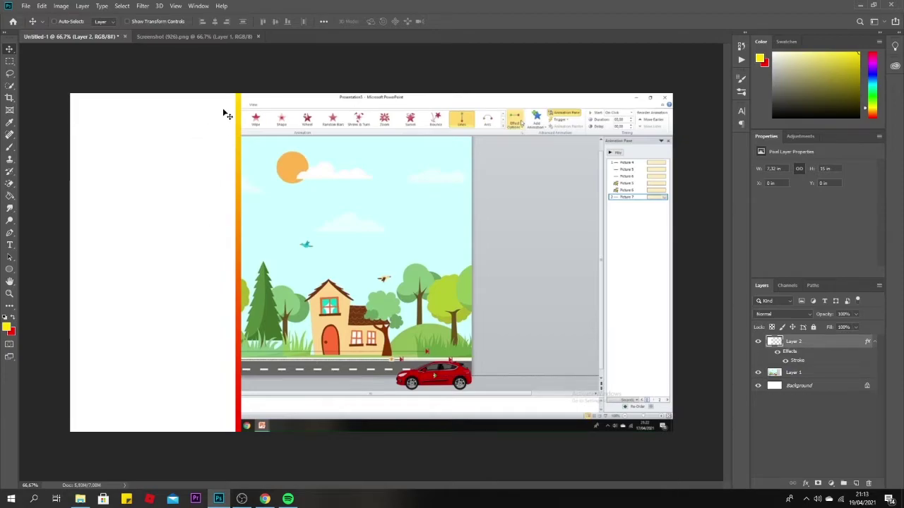
click(258, 36)
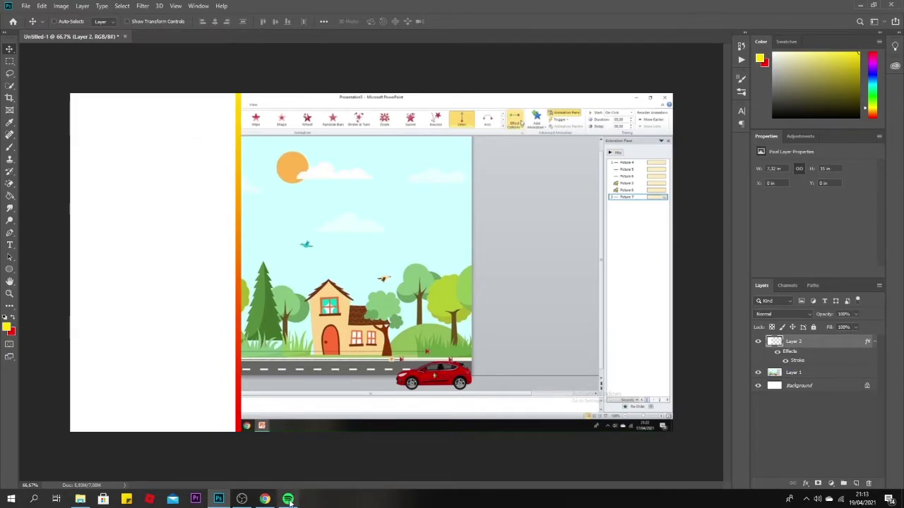
- Switch to Chrome and search Google Images for "logo power point png" in a new tab
click(267, 500)
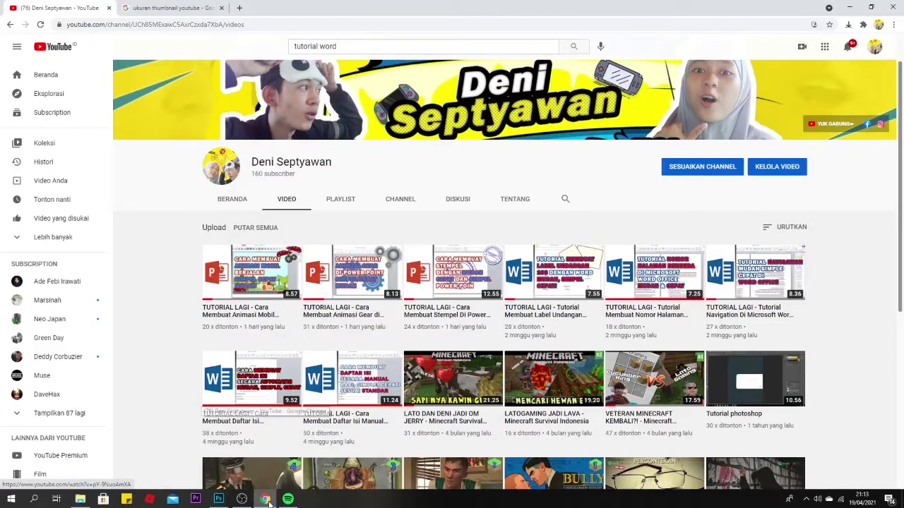
click(240, 7)
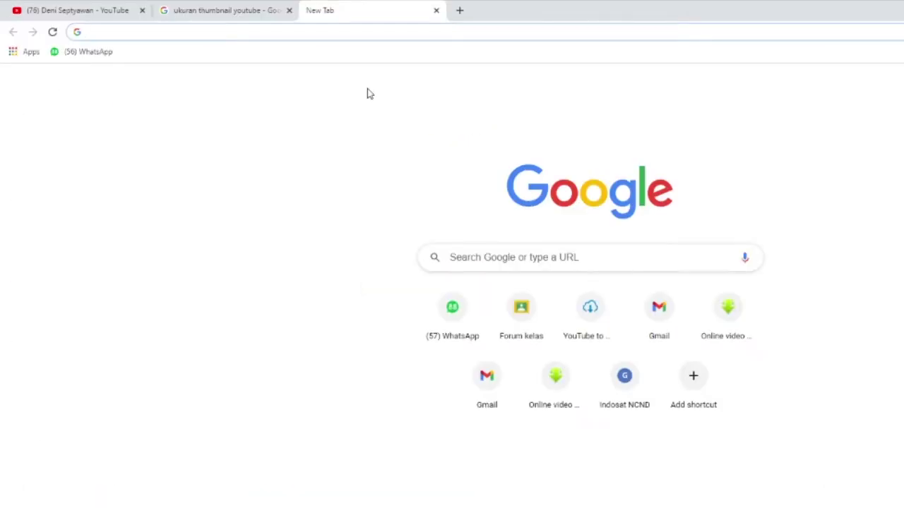
text(logo)
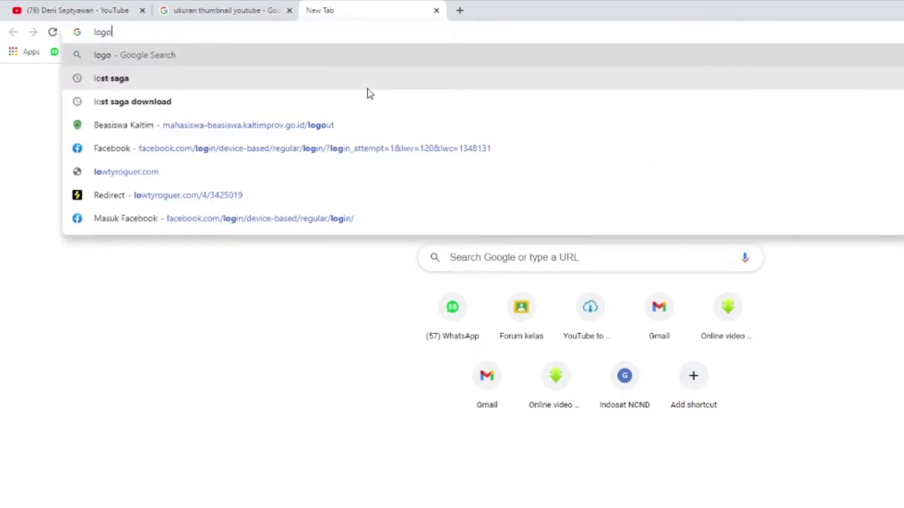
text( power poiny)
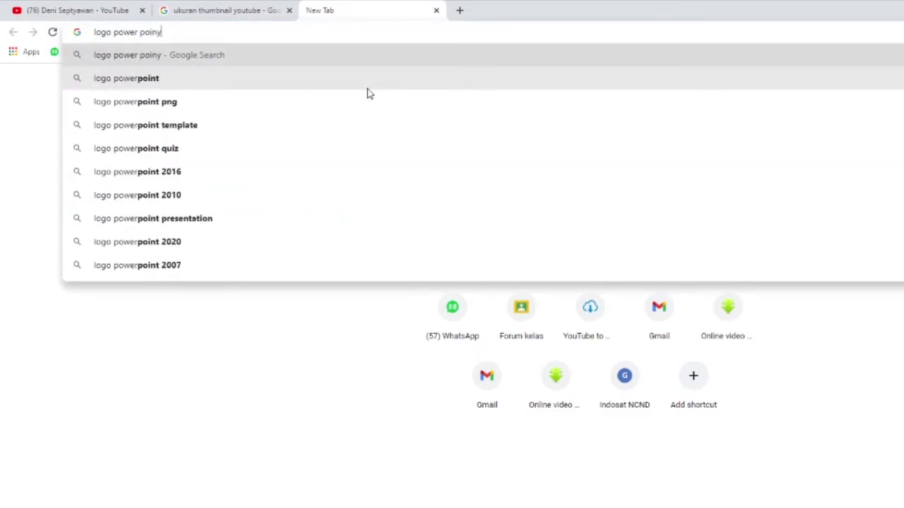
key(BackSpace)
text(t png)
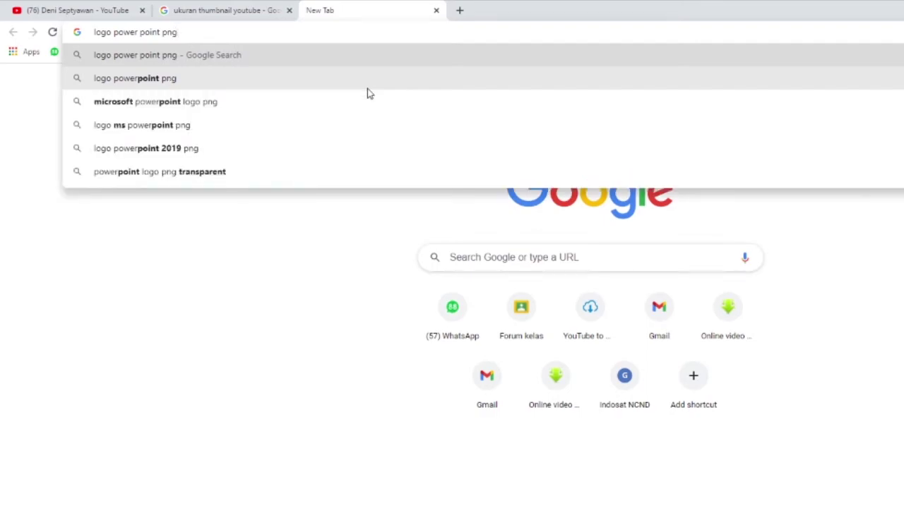
key(Return)
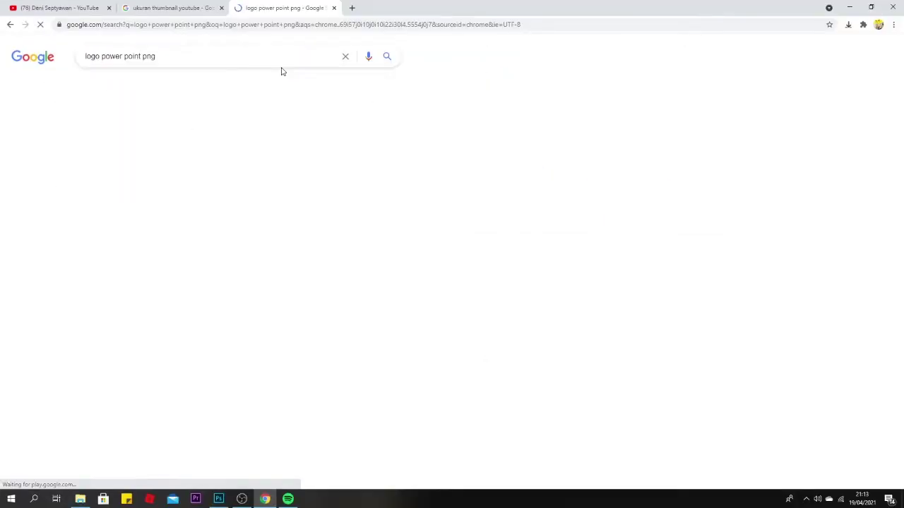
click(235, 346)
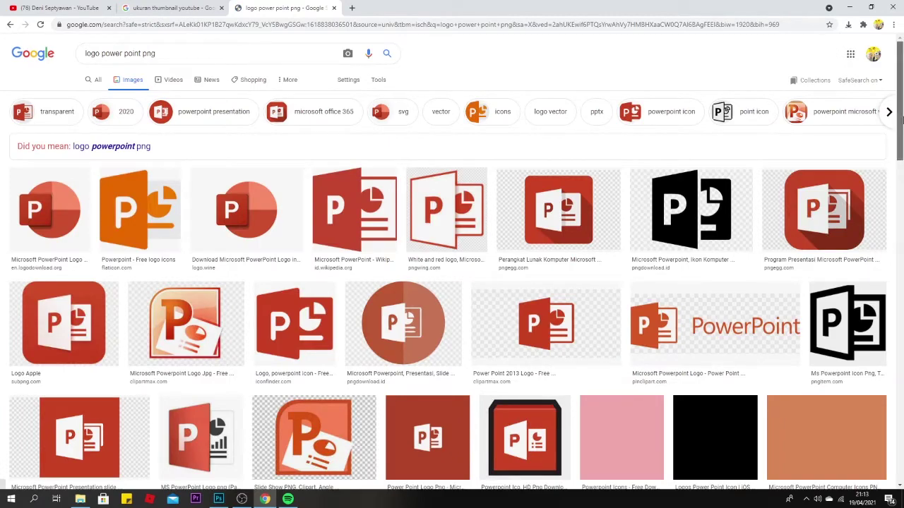
- Download the red PowerPoint logo from Wikipedia to the Downloads folder as Microsoft_PowerPoint_2013-2019_logo.svg.png with Free Download Manager
scroll(891, 129, down, 1)
scroll(494, 211, down, 1)
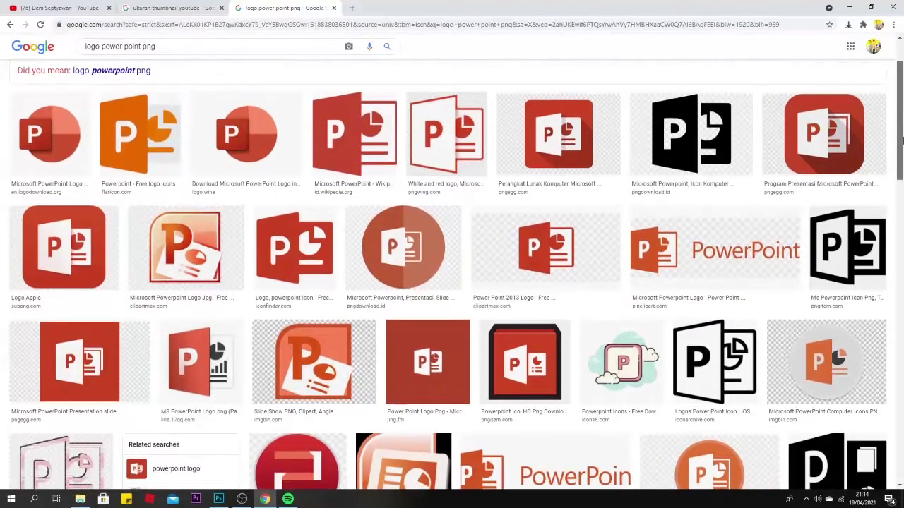
scroll(327, 275, up, 1)
click(350, 204)
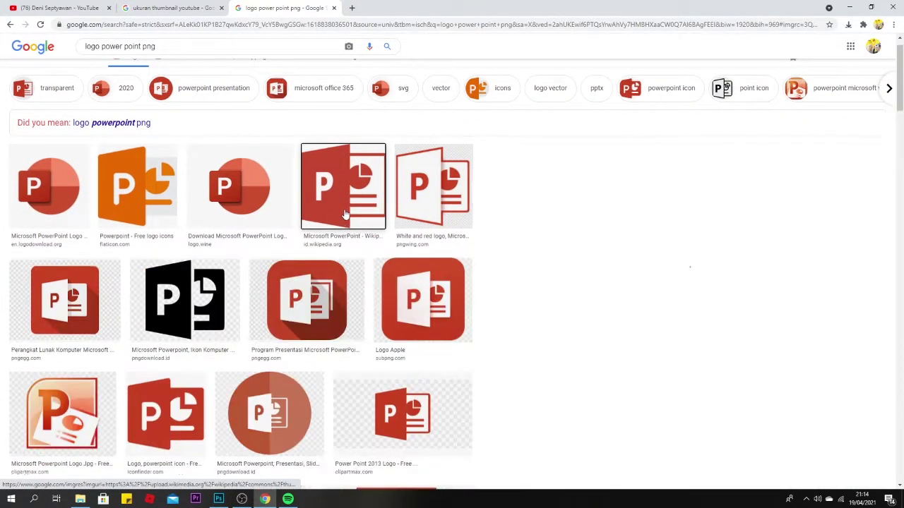
right_click(663, 164)
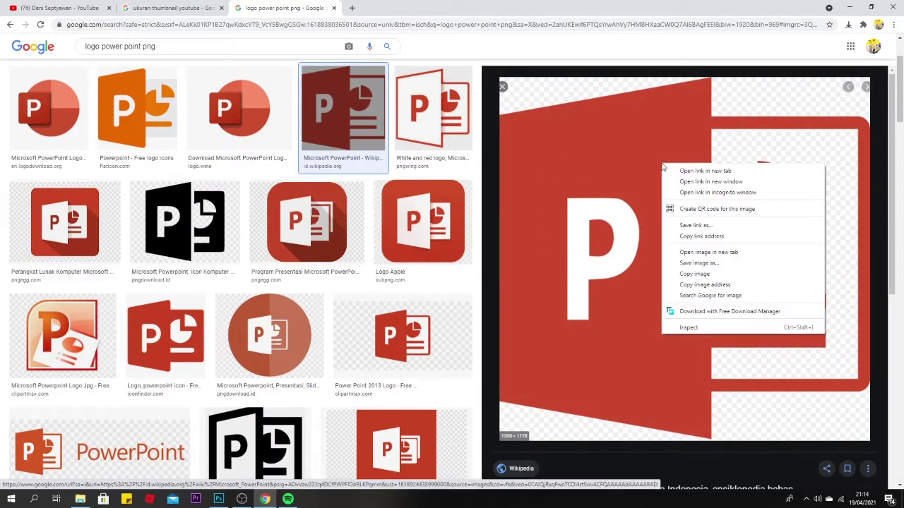
click(699, 263)
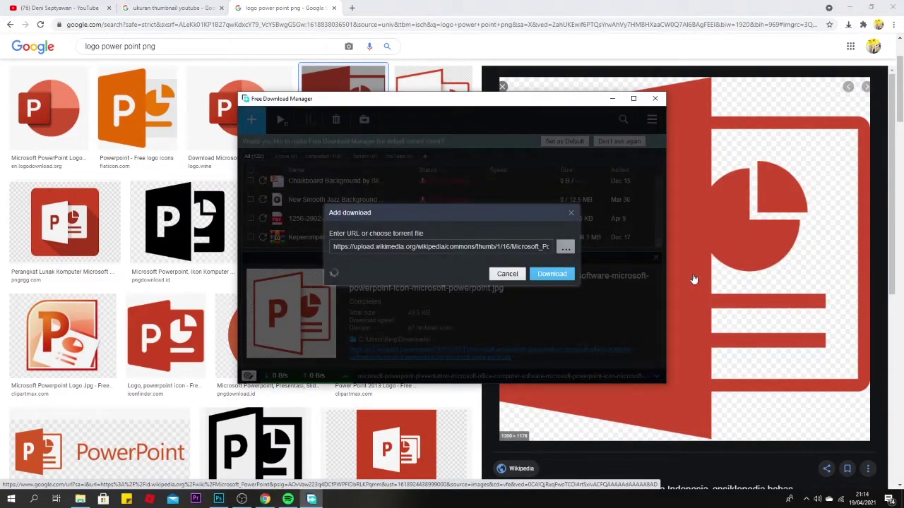
click(542, 274)
click(553, 300)
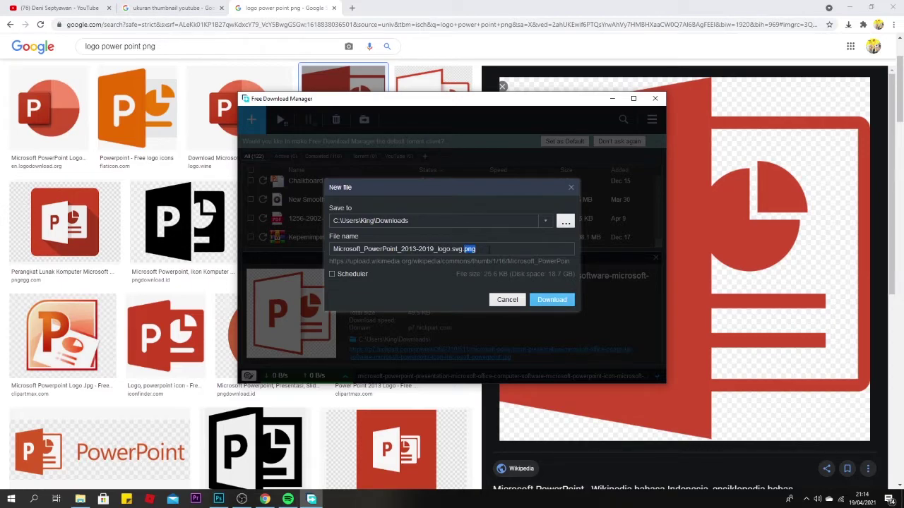
- Download the PowerPoint logo to the Downloads folder, close Free Download Manager and switch back to Photoshop
click(553, 300)
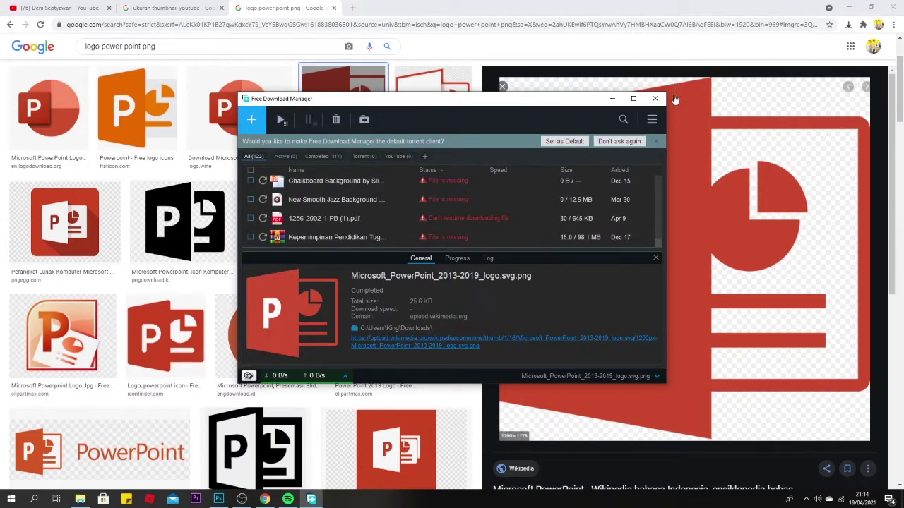
click(654, 98)
click(219, 499)
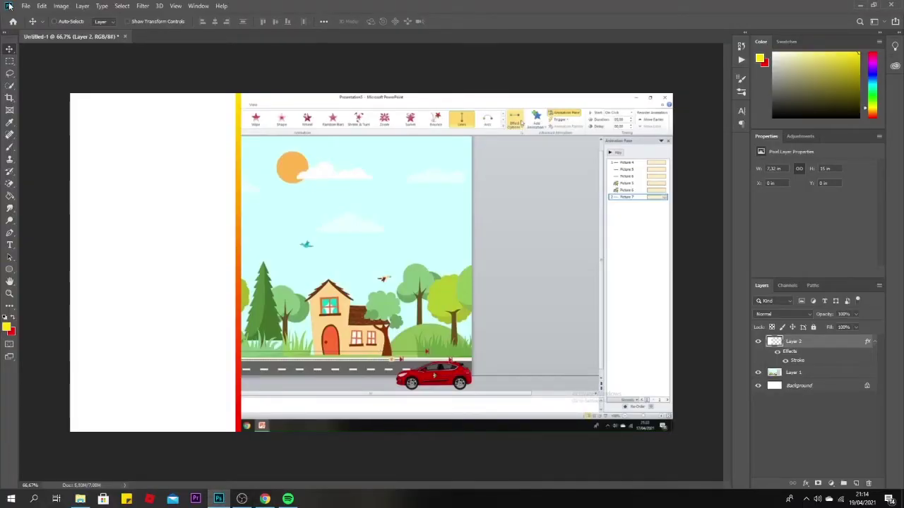
- Open Microsoft_PowerPoint_2013-2019_logo.svg.png from the Downloads folder and copy the logo into the Untitled-1 document
key(ctrl+o)
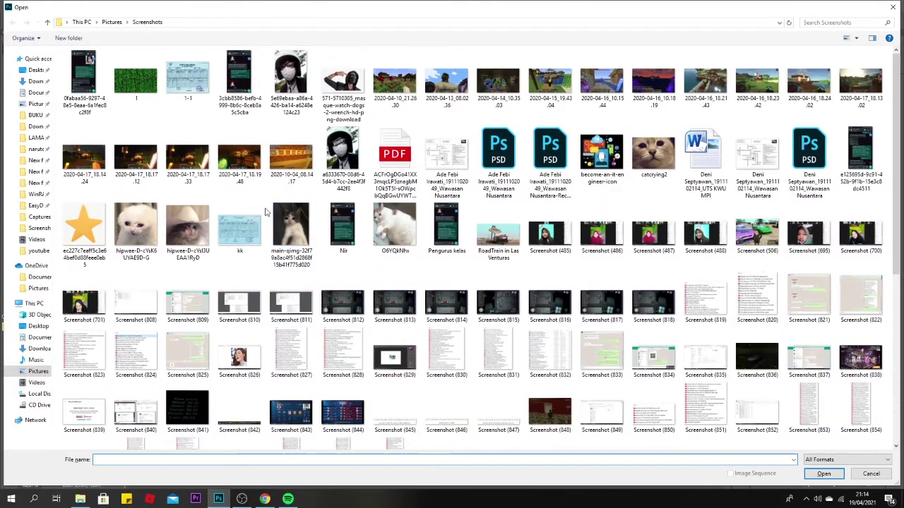
scroll(201, 289, down, 3)
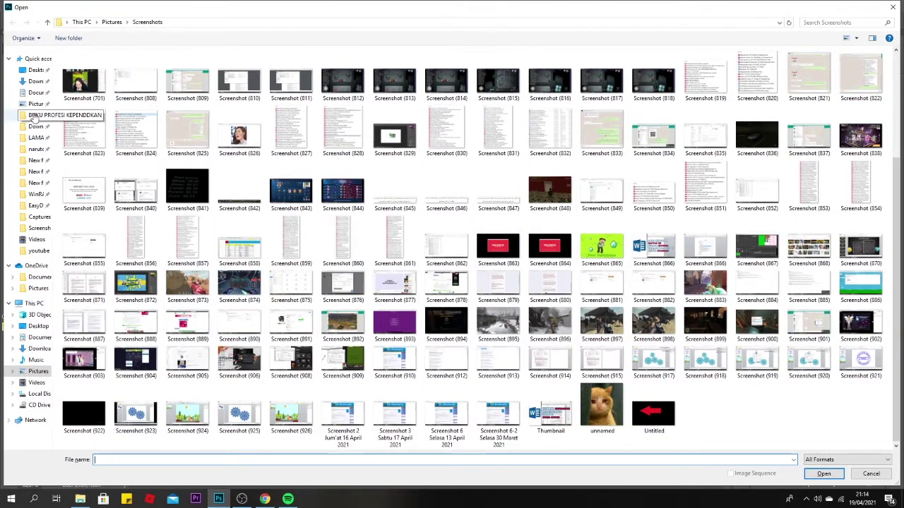
click(35, 82)
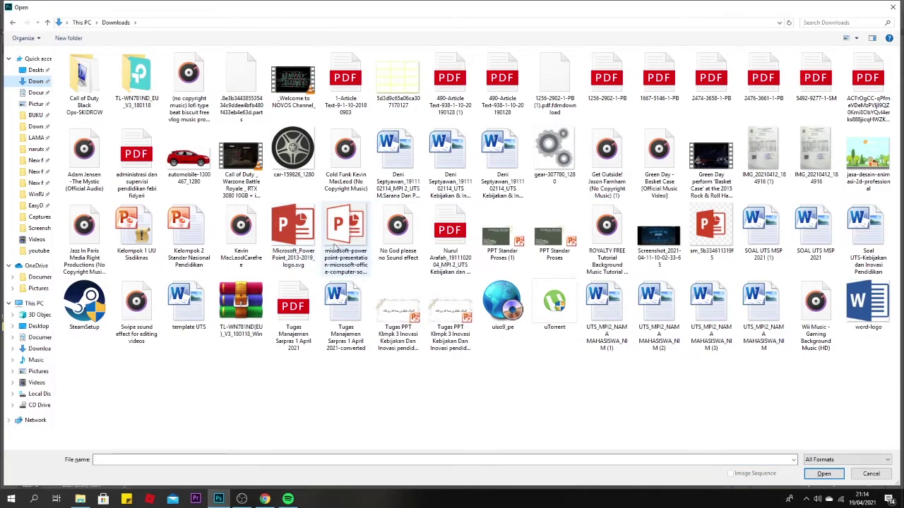
double_click(289, 229)
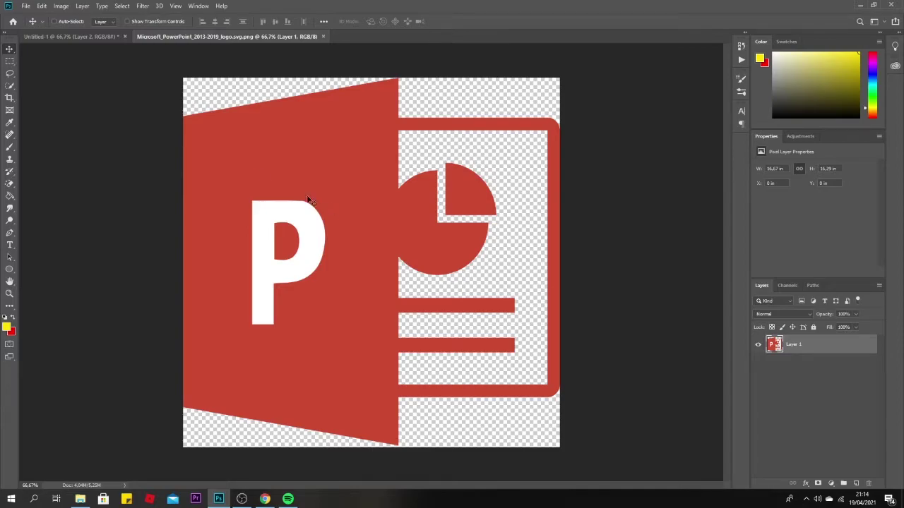
drag(377, 262, 255, 245)
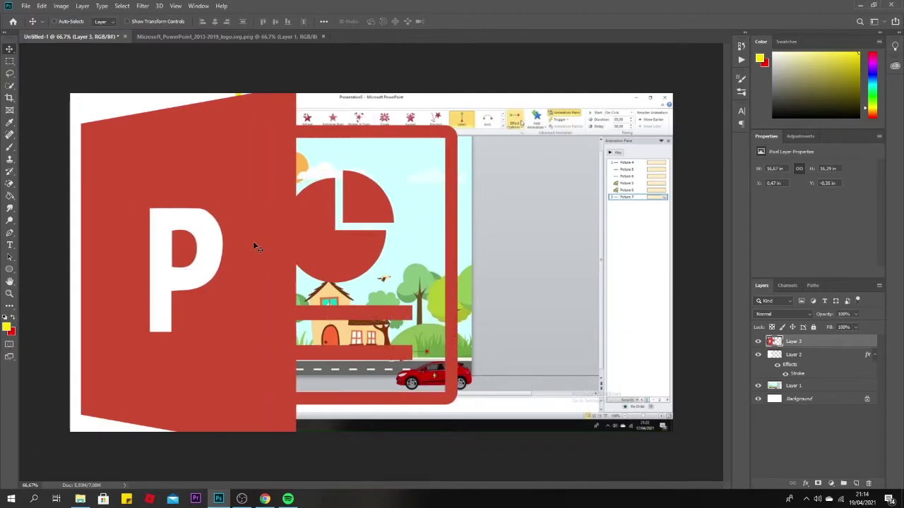
- Scale the PowerPoint logo proportionally to about 33% and centre it on the white strip at about X 263.5 px, Y 540 px
key(ctrl+t)
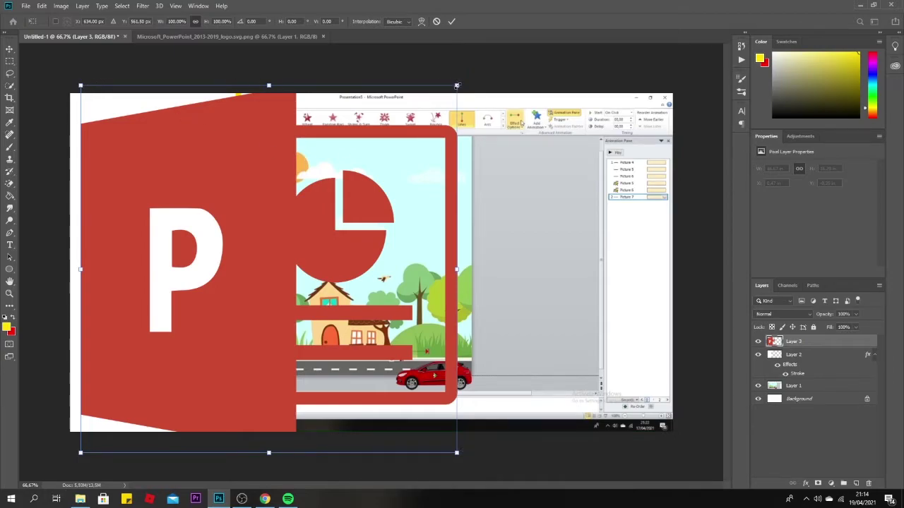
drag(456, 86, 182, 341)
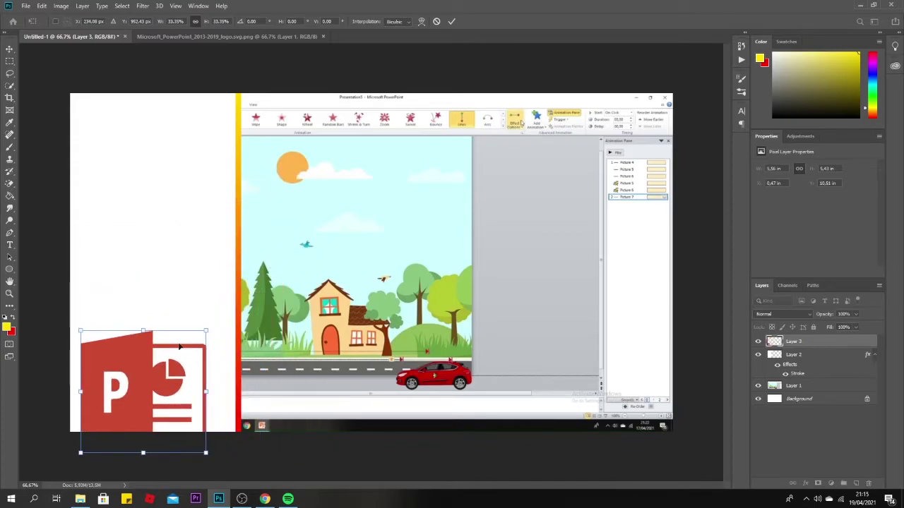
drag(145, 376, 154, 246)
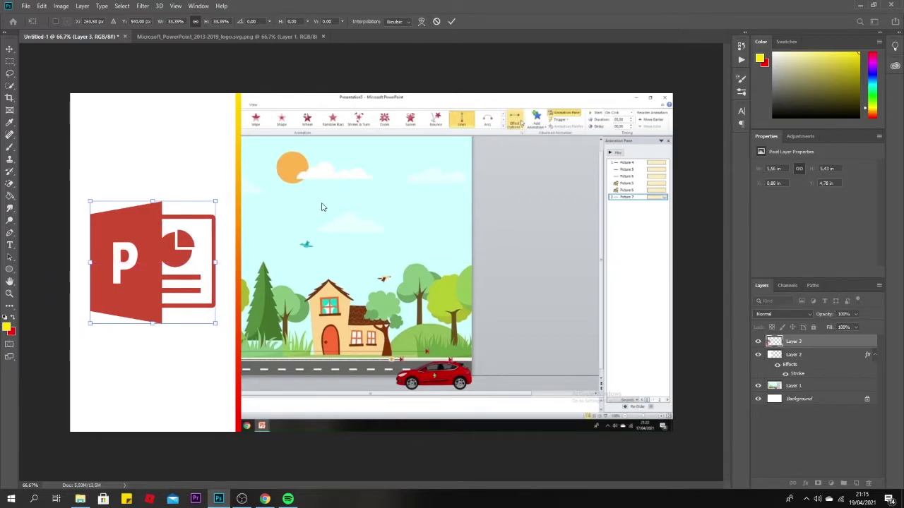
click(322, 207)
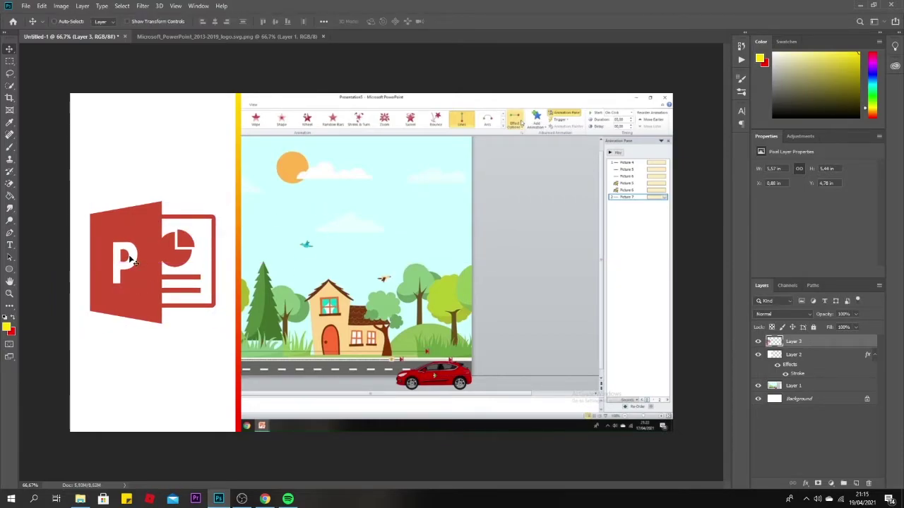